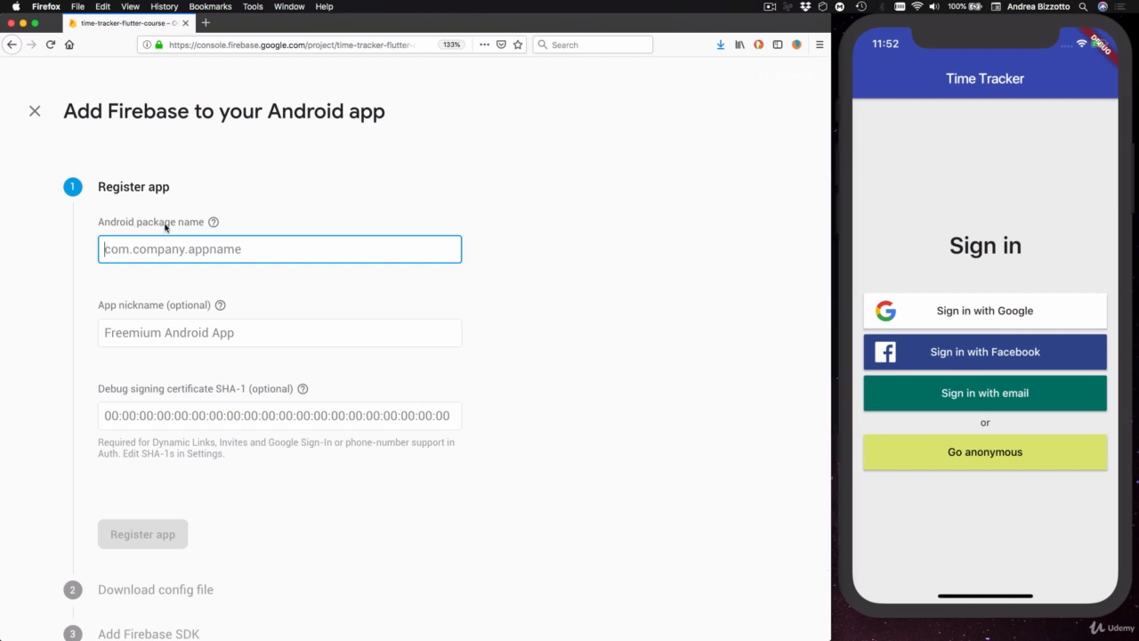
# - Switch to Android Studio and open the app-level build.gradle file in the project's android/app folder
pyautogui.moveTo(213, 222)
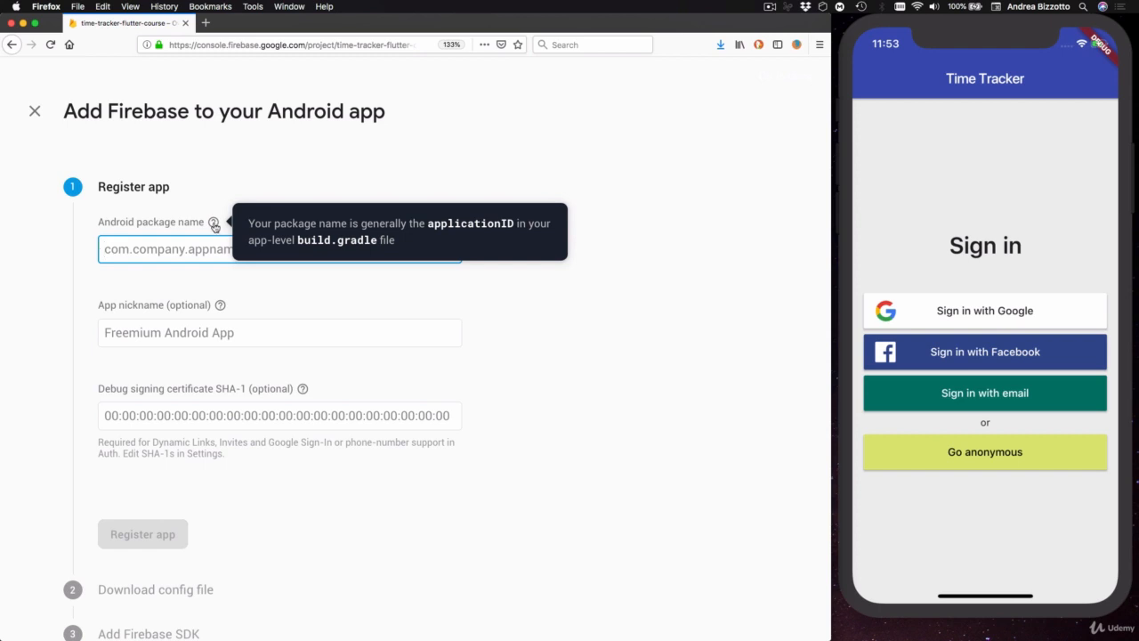
pyautogui.press('super+Tab')
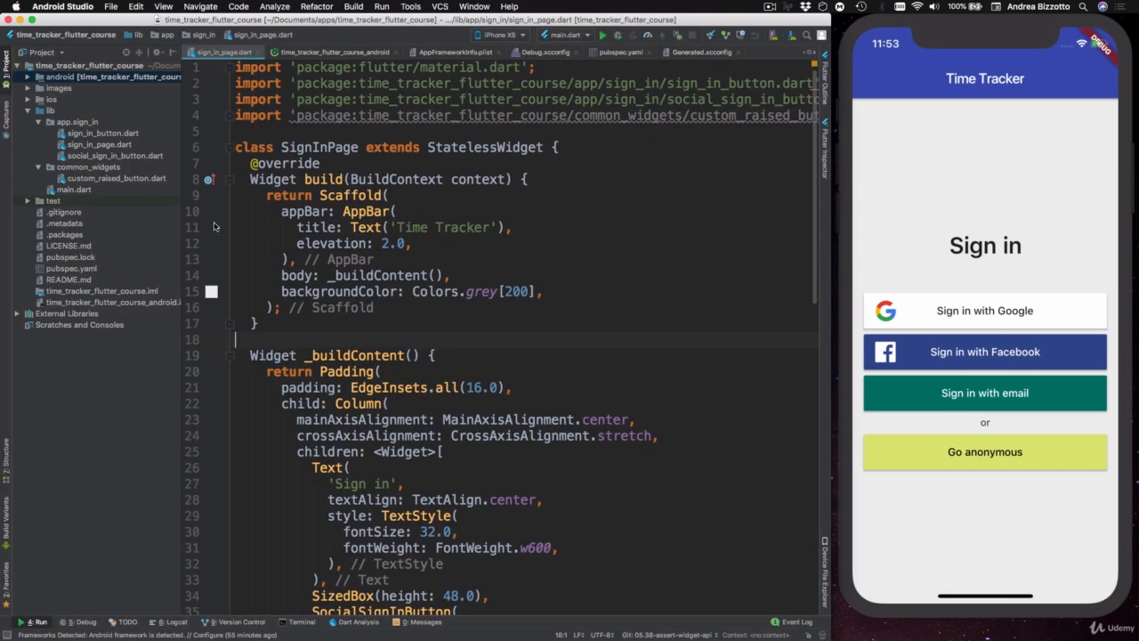
pyautogui.click(28, 77)
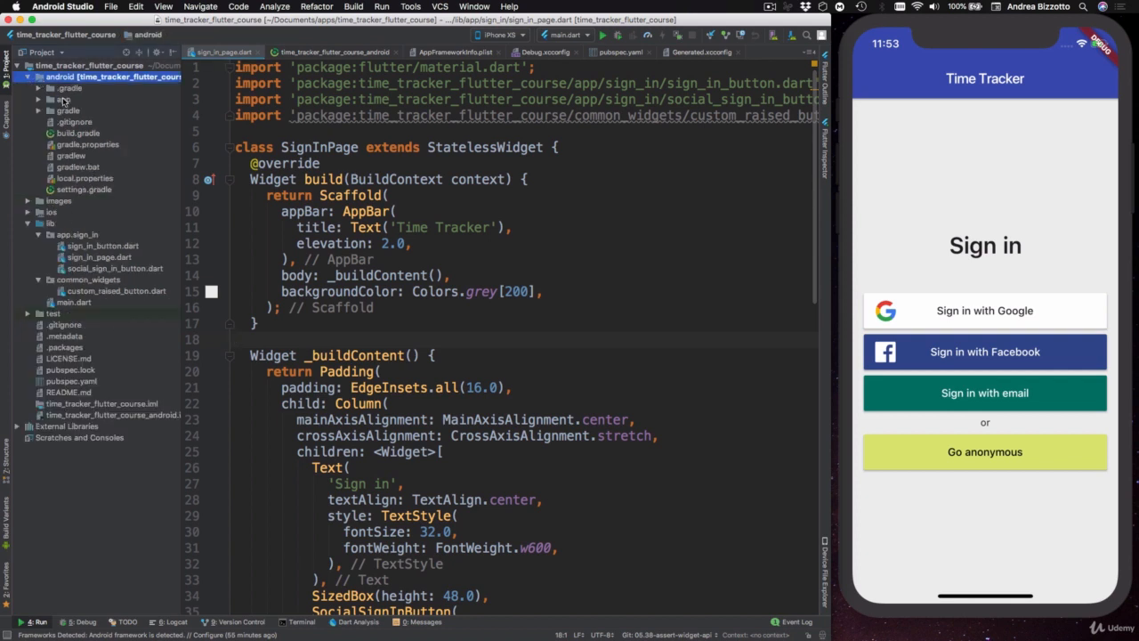
pyautogui.click(63, 99)
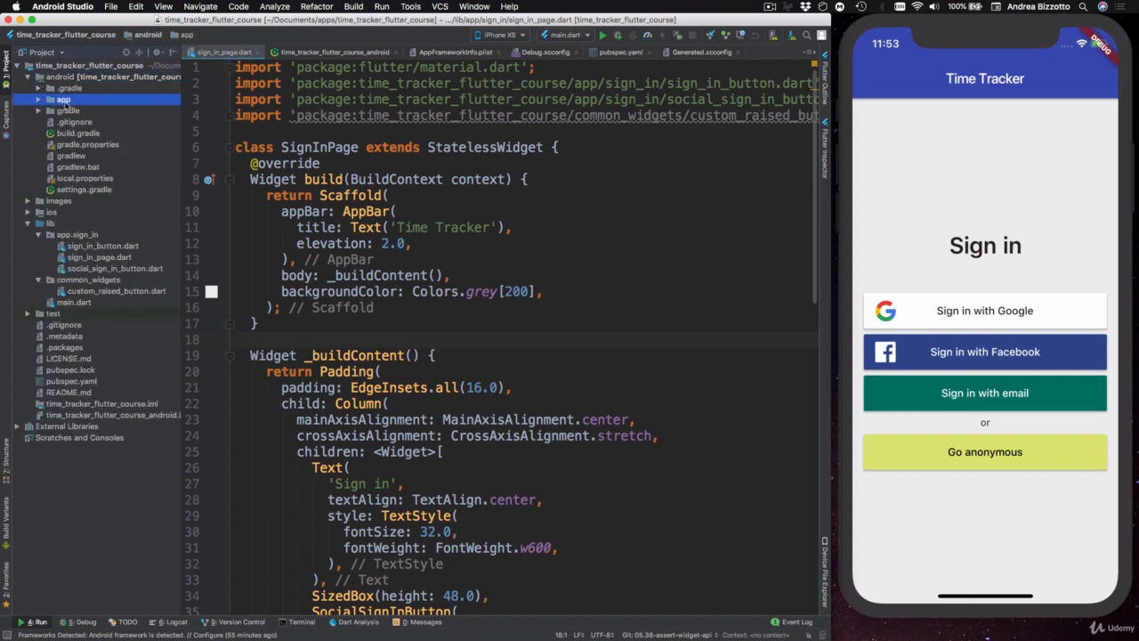
pyautogui.click(38, 101)
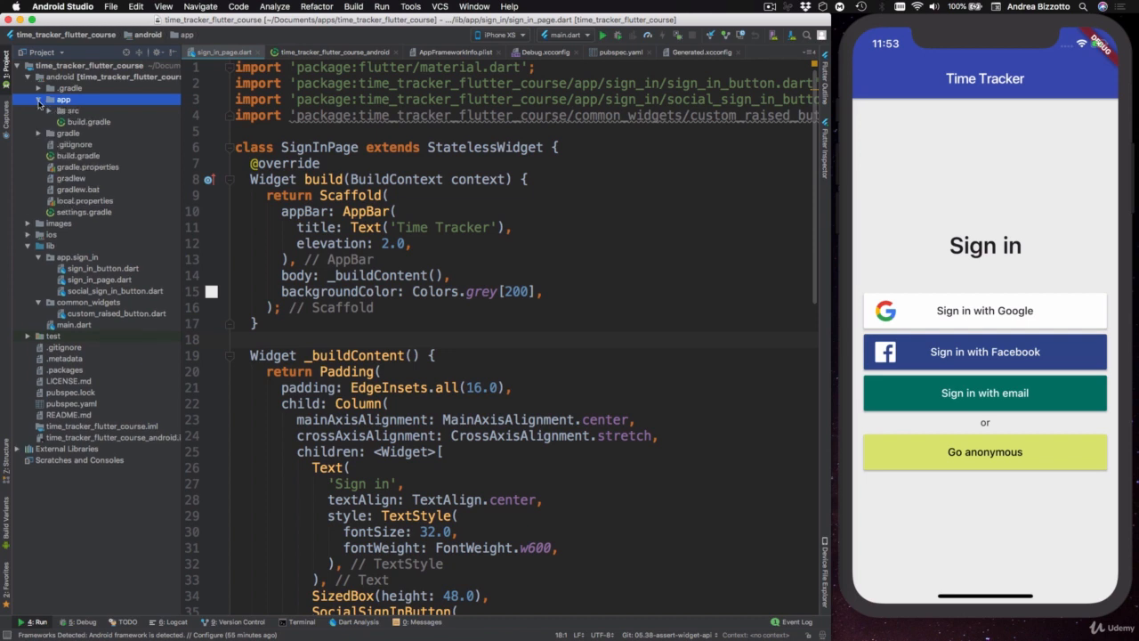
pyautogui.click(114, 126)
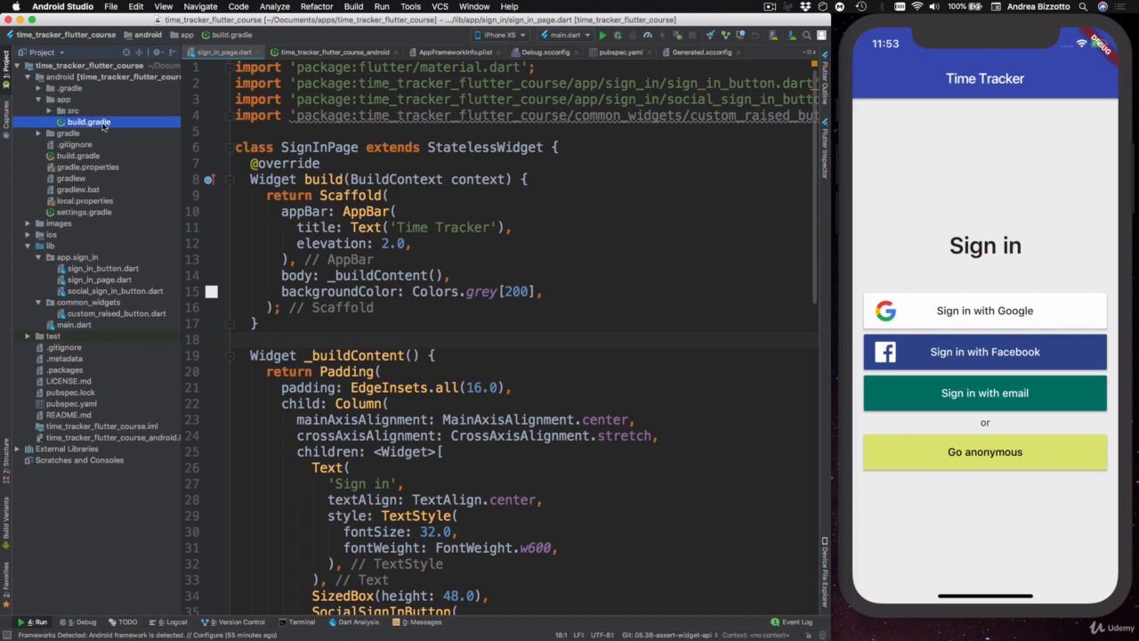
pyautogui.doubleClick(103, 126)
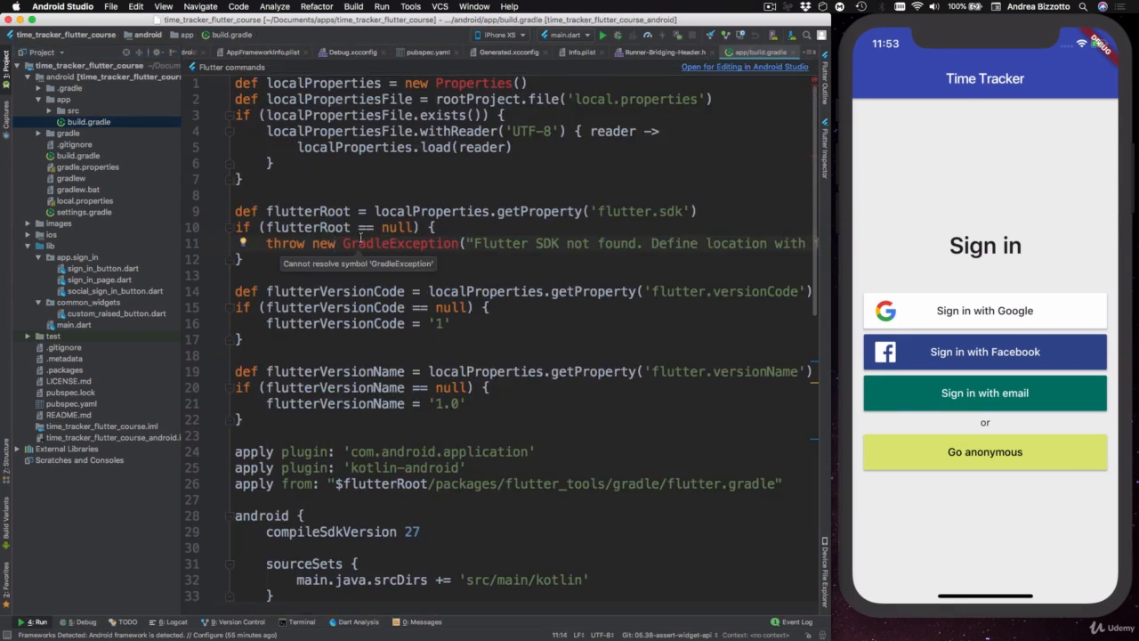
# - Copy the applicationId value com.codingwithflutter.timetrackerfluttercourse from the defaultConfig block of build.gradle
pyautogui.scroll(-7, 361, 230)
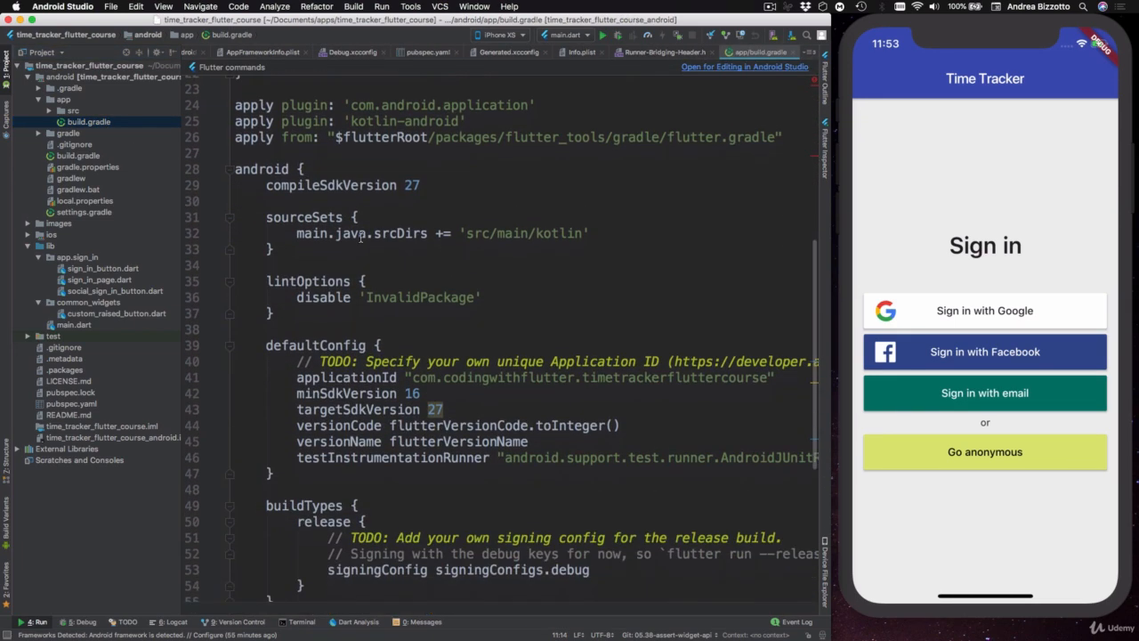
pyautogui.scroll(-2, 360, 236)
pyautogui.doubleClick(321, 287)
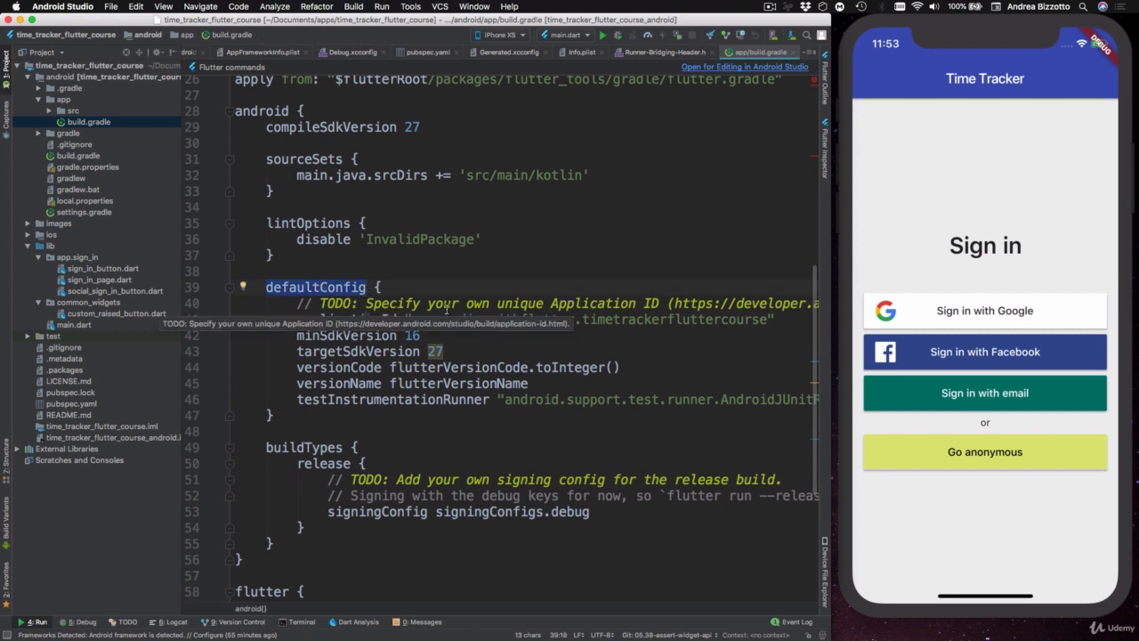
pyautogui.click(643, 304)
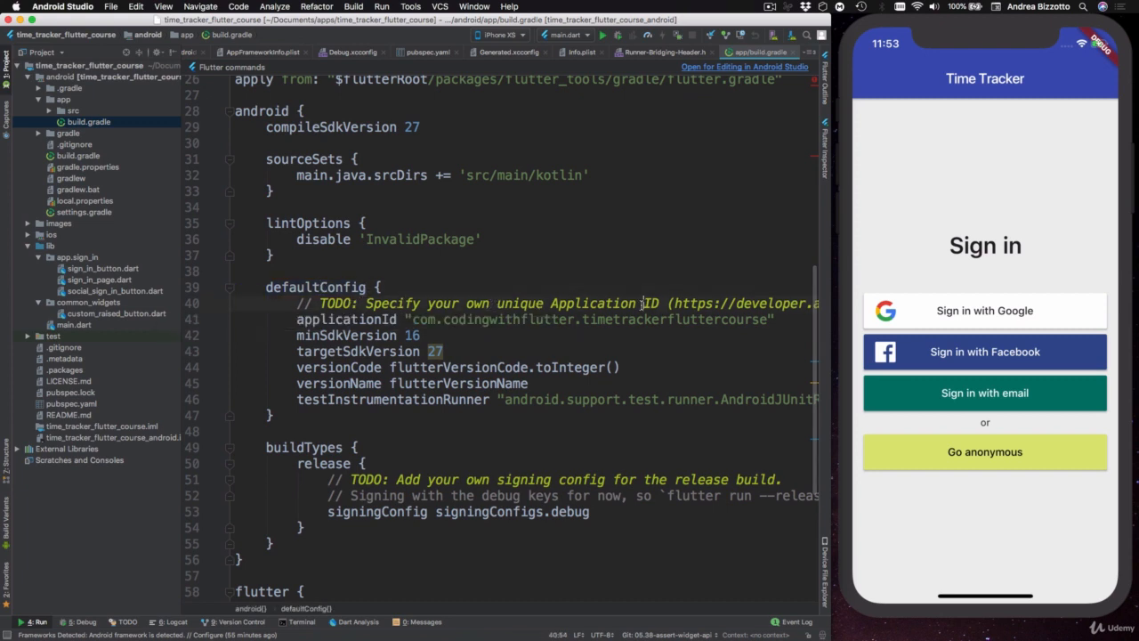
pyautogui.click(413, 318)
pyautogui.moveTo(413, 319); pyautogui.dragTo(768, 319)
pyautogui.press('super+c')
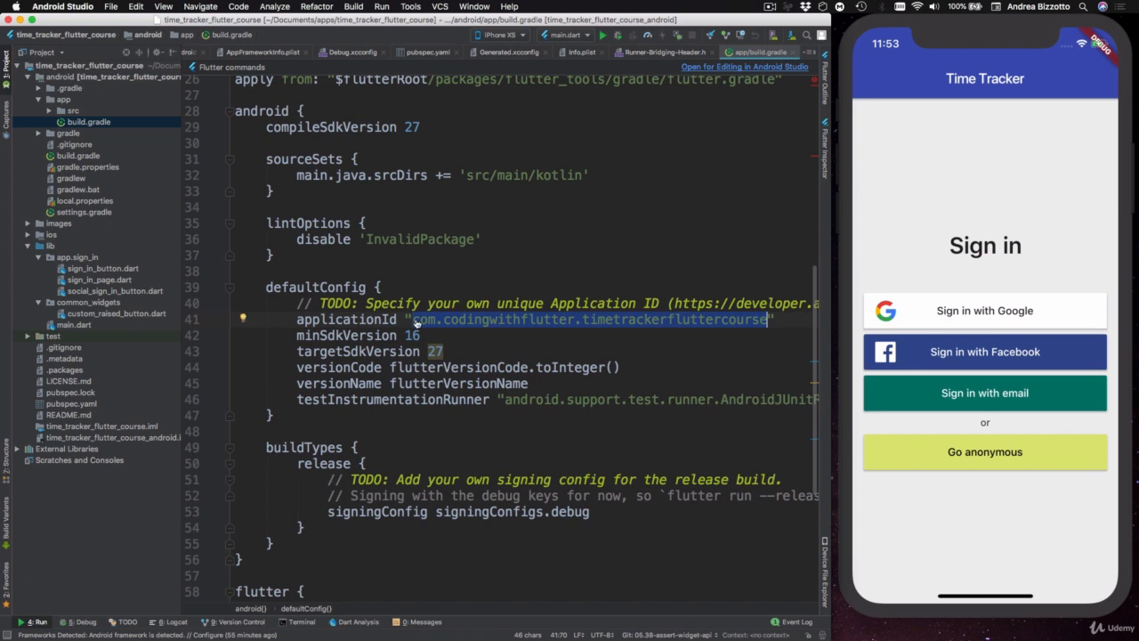
# - Switch to the Firebase console in Firefox, set the Android package name to com.codingwithflutter.timetrackerfluttercourse, and compare it with the applicationId in build.gradle
pyautogui.press('super+Tab')
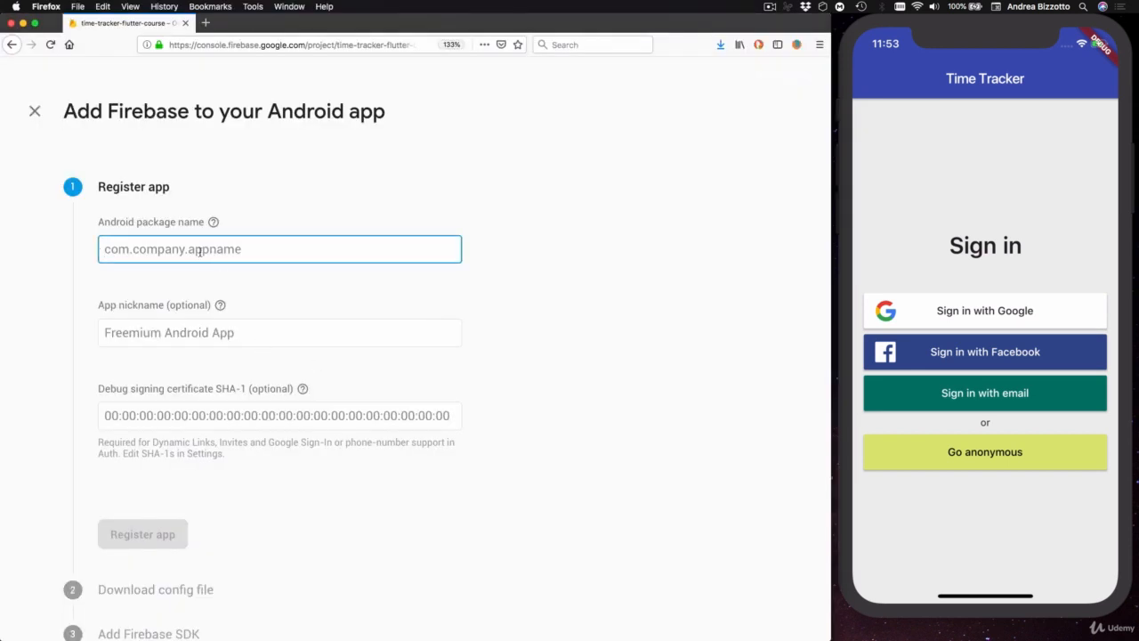
pyautogui.press('super+v')
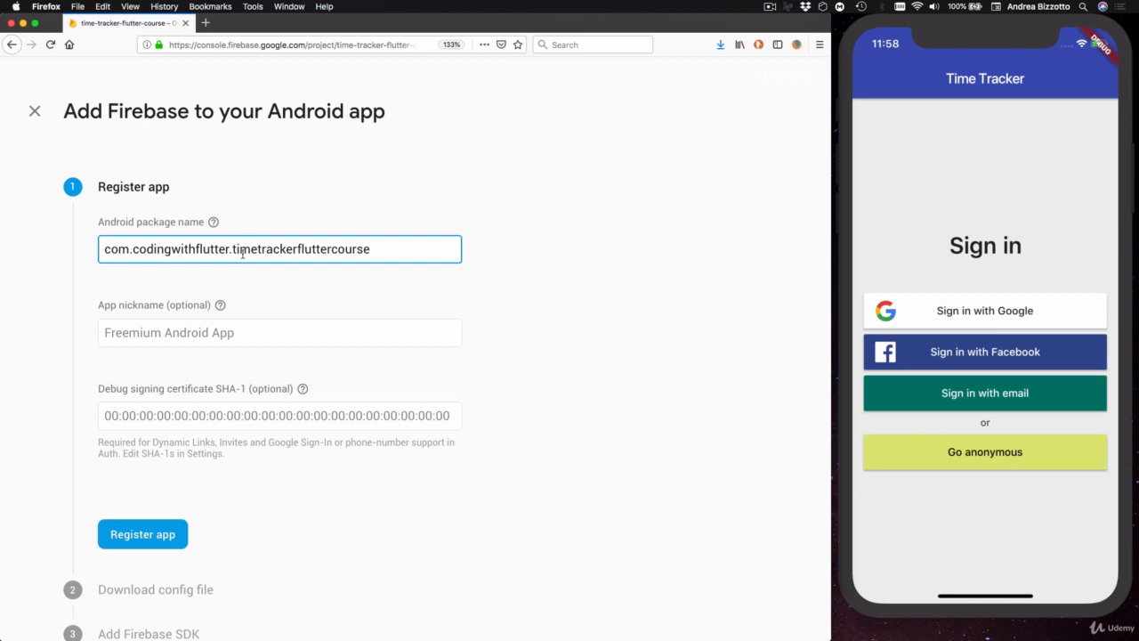
pyautogui.doubleClick(242, 253)
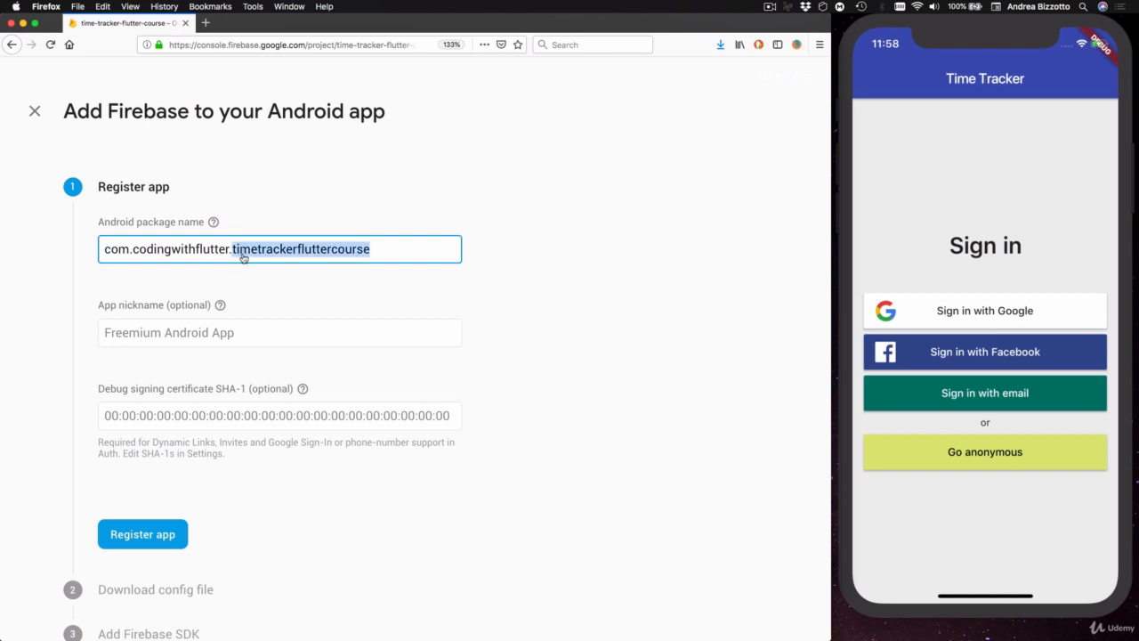
pyautogui.press('super+Tab')
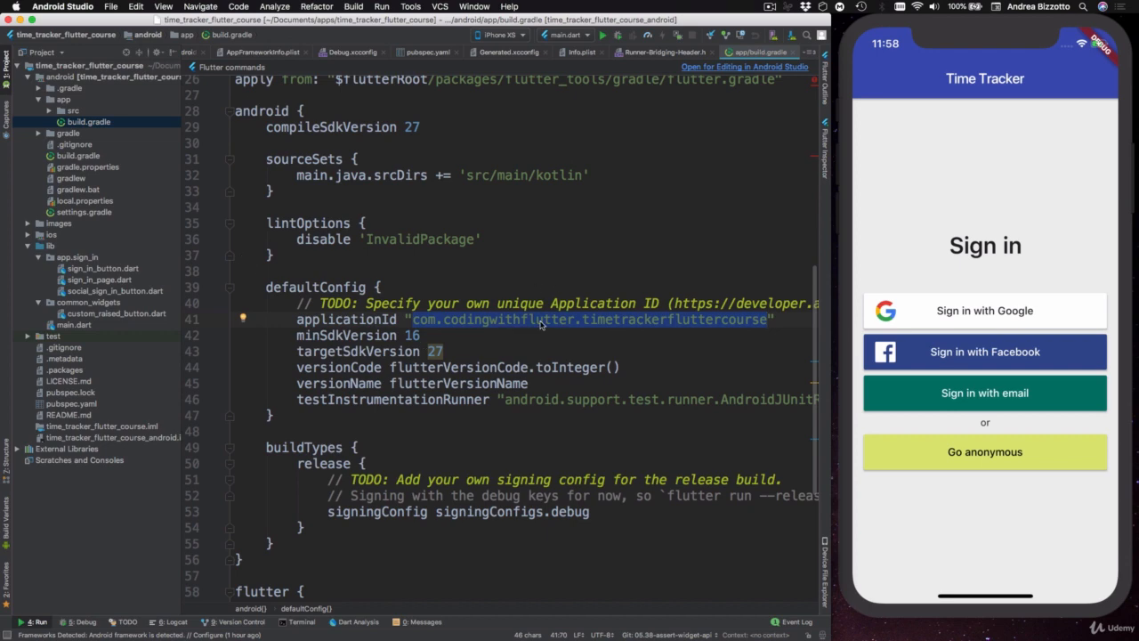
pyautogui.press('super+Tab')
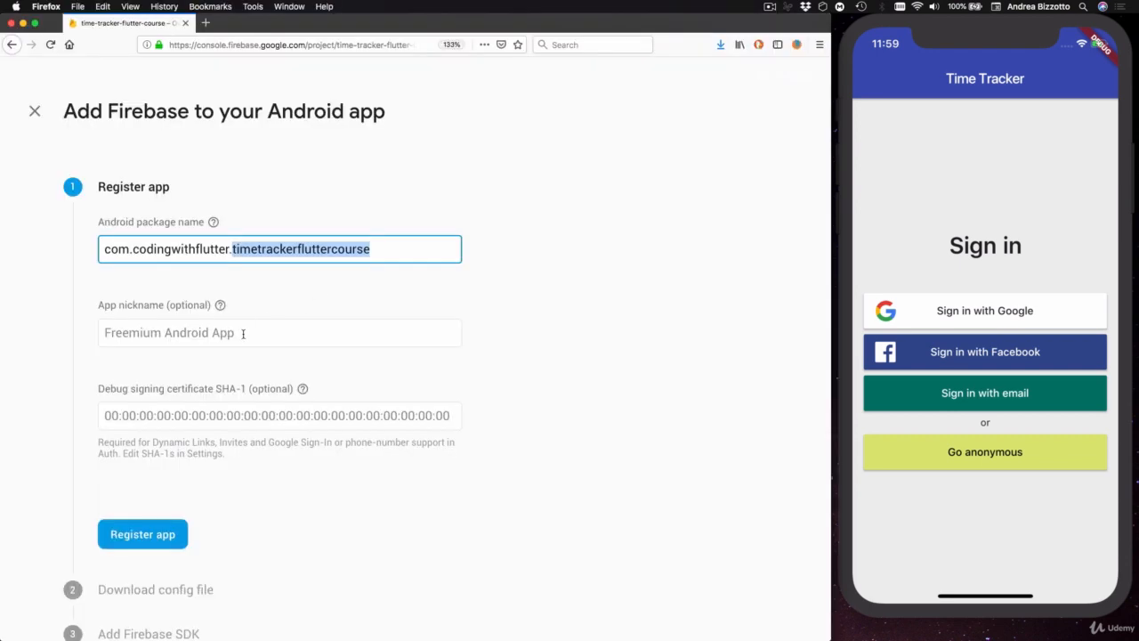
# - Set the optional app nickname to "Time Tracker Flutter Course" in the Register app form
pyautogui.click(243, 333)
pyautogui.write('T')
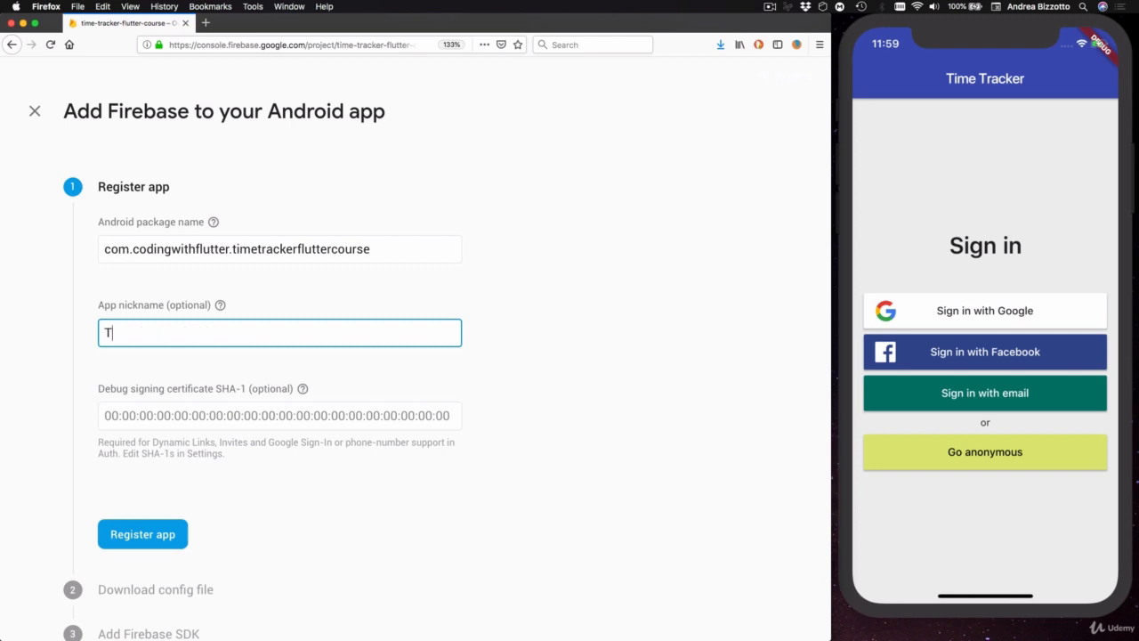
pyautogui.write('ime Tracker Flutter Course')
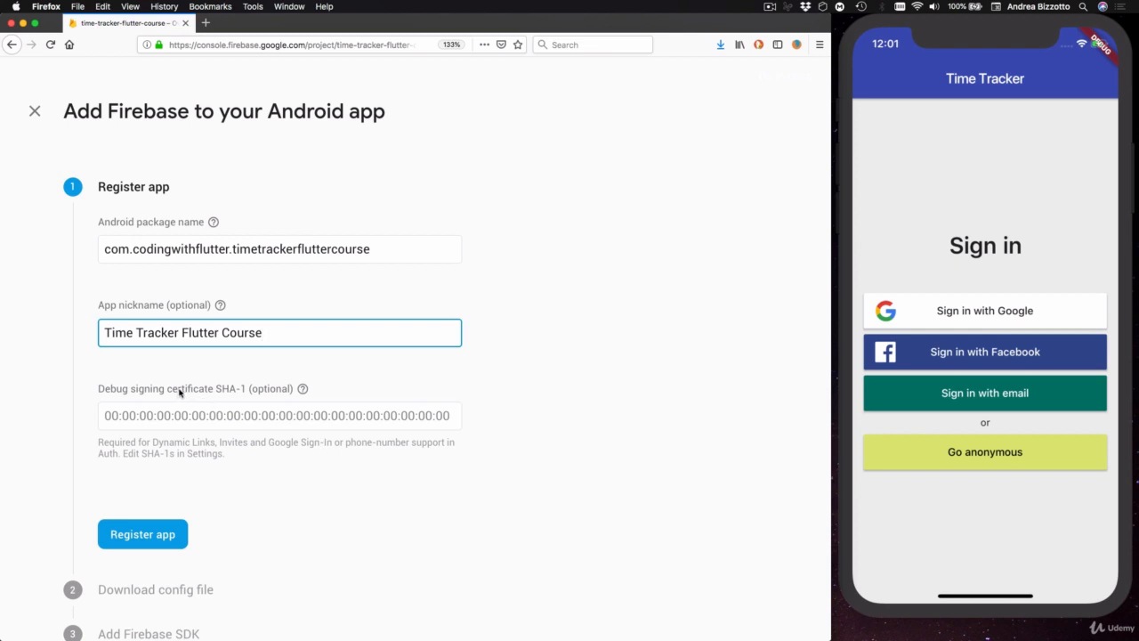
pyautogui.click(479, 383)
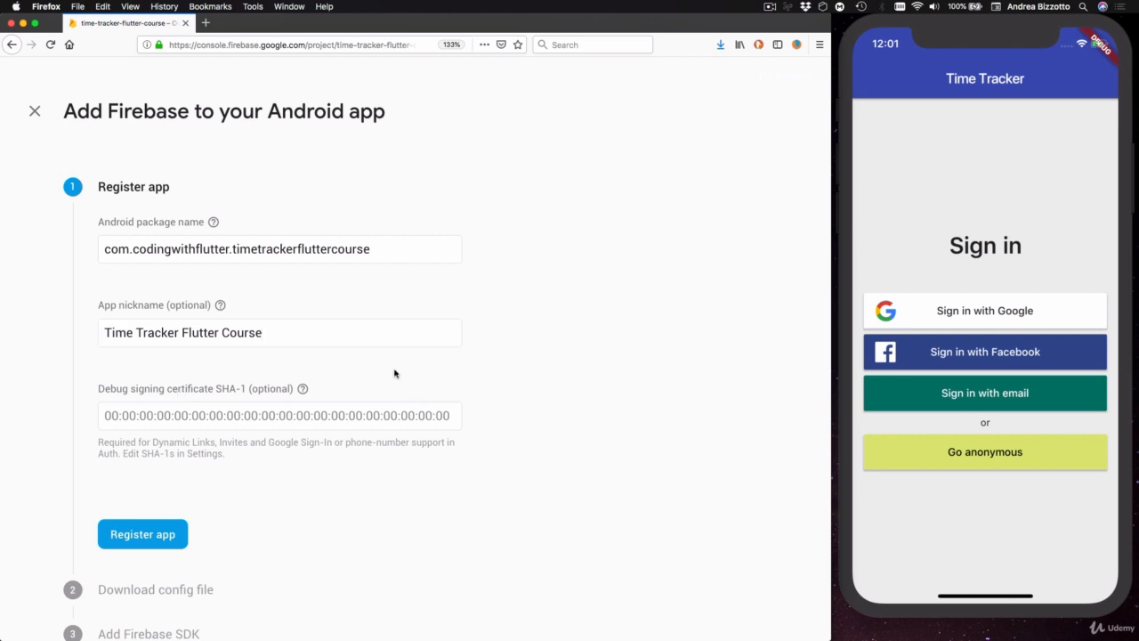
# - Open the help page linked from the debug signing certificate SHA-1 field and enlarge its text to 120%
pyautogui.moveTo(303, 391)
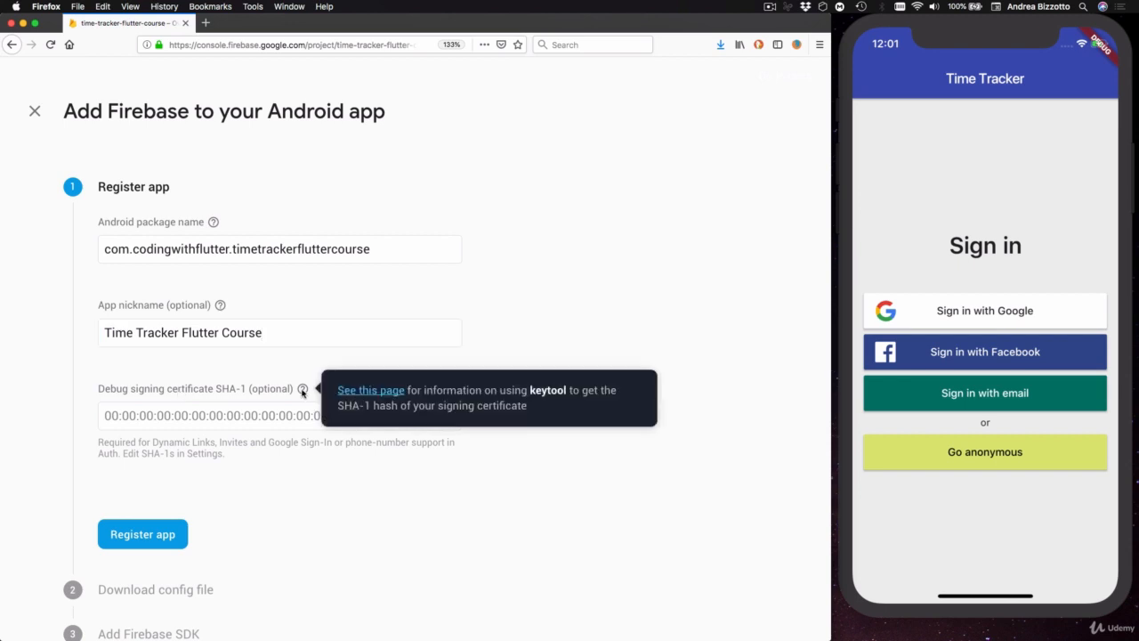
pyautogui.click(367, 393)
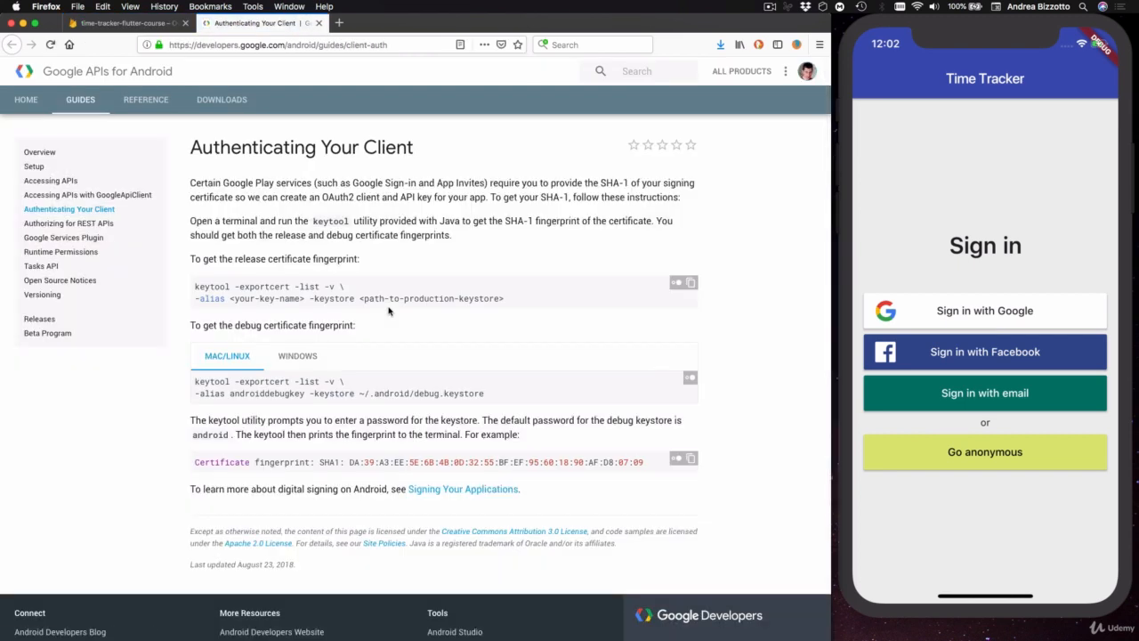
pyautogui.press('super+plus')
pyautogui.press('super+plus')
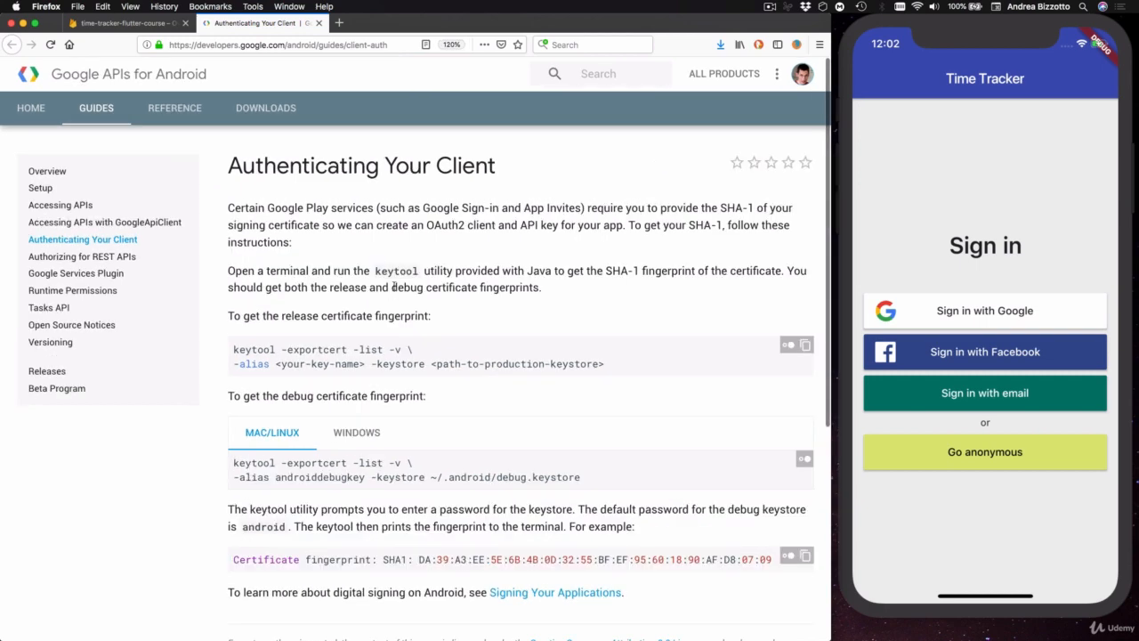
pyautogui.scroll(-2, 395, 290)
pyautogui.scroll(-2, 394, 289)
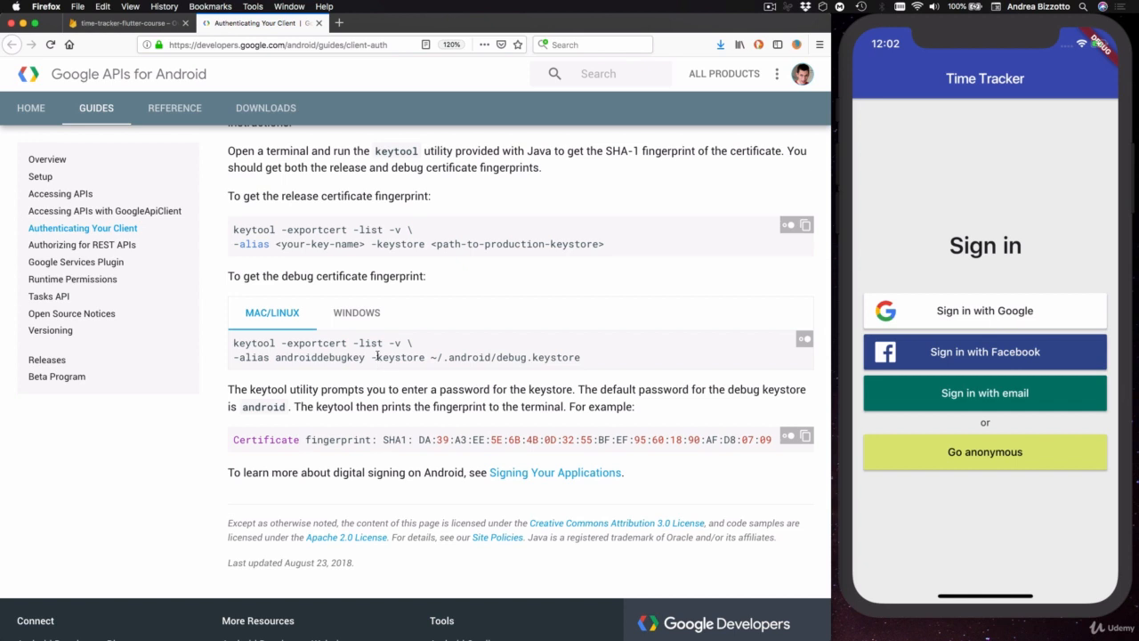
# - Compare the Windows and Mac/Linux keytool commands for the debug certificate fingerprint and copy the Mac/Linux one
pyautogui.click(339, 315)
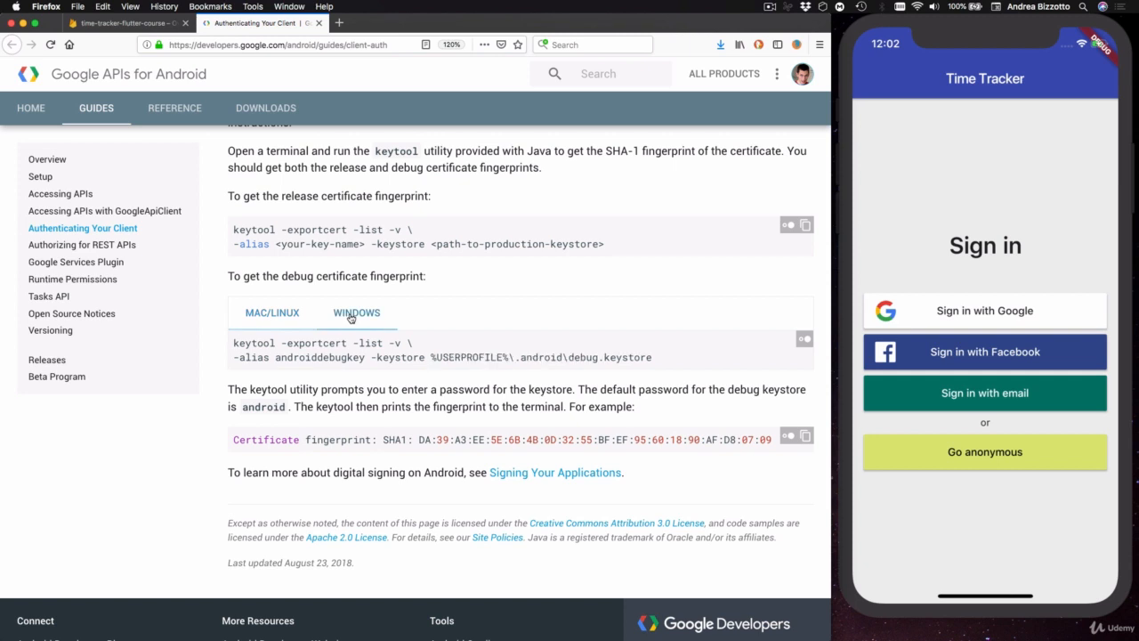
pyautogui.click(293, 315)
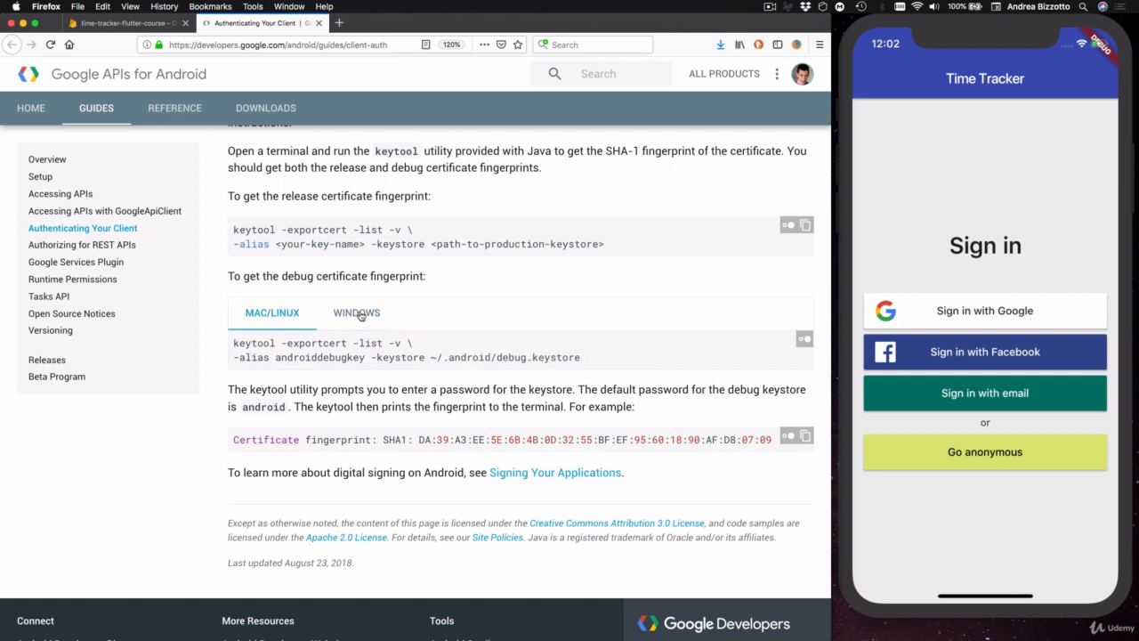
pyautogui.click(357, 314)
pyautogui.click(269, 317)
pyautogui.moveTo(580, 357); pyautogui.dragTo(231, 349)
pyautogui.press('super+c')
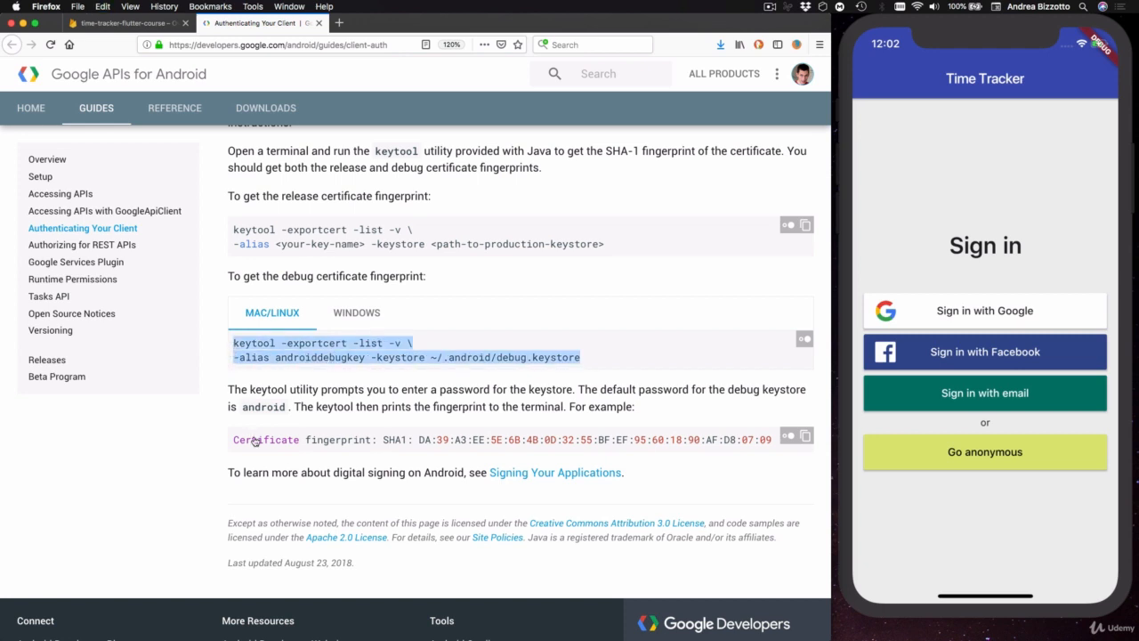
# - In Android Studio's terminal, run keytool -exportcert -list -v -alias androiddebugkey -keystore ~/.android/debug.keystore and enter the keystore password
pyautogui.press('super+Tab')
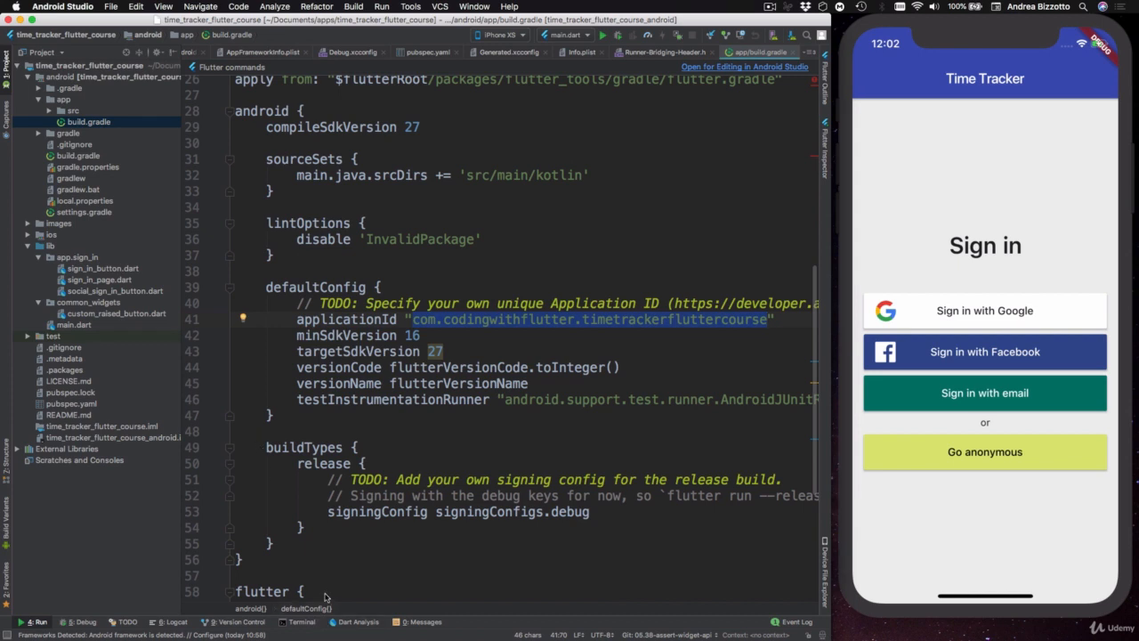
pyautogui.click(302, 621)
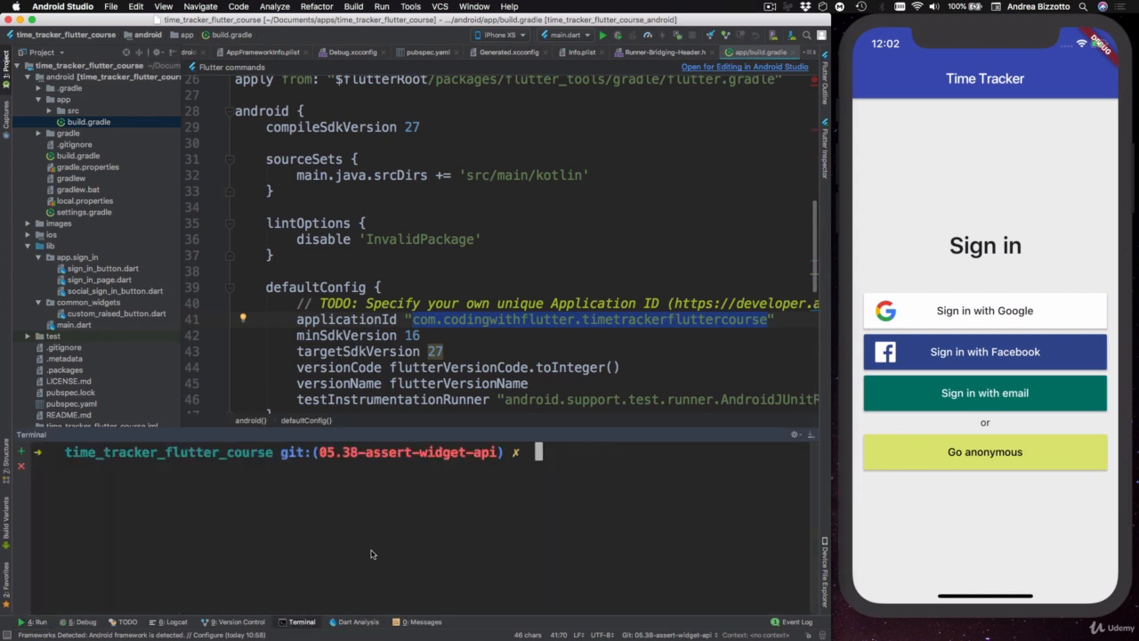
pyautogui.press('super+v')
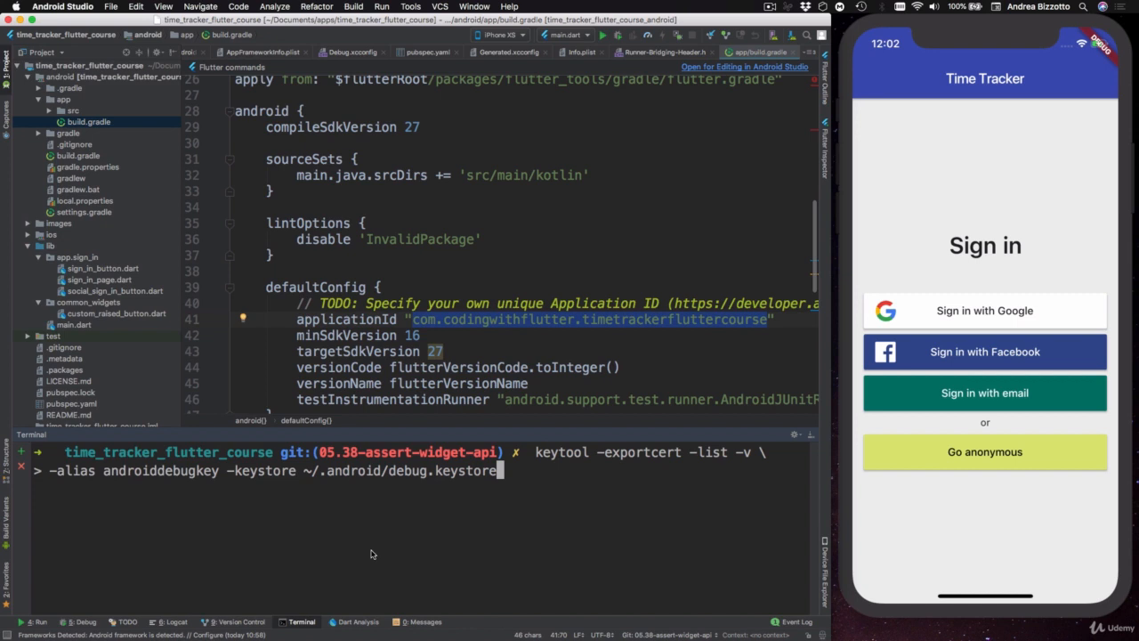
pyautogui.press('Return')
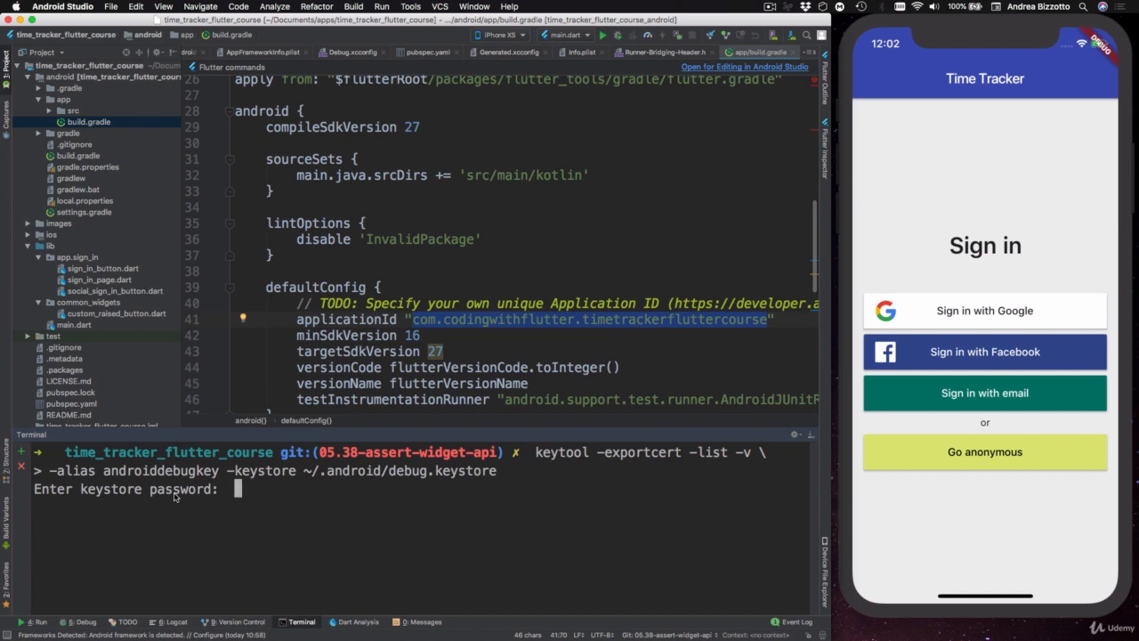
pyautogui.press('Return')
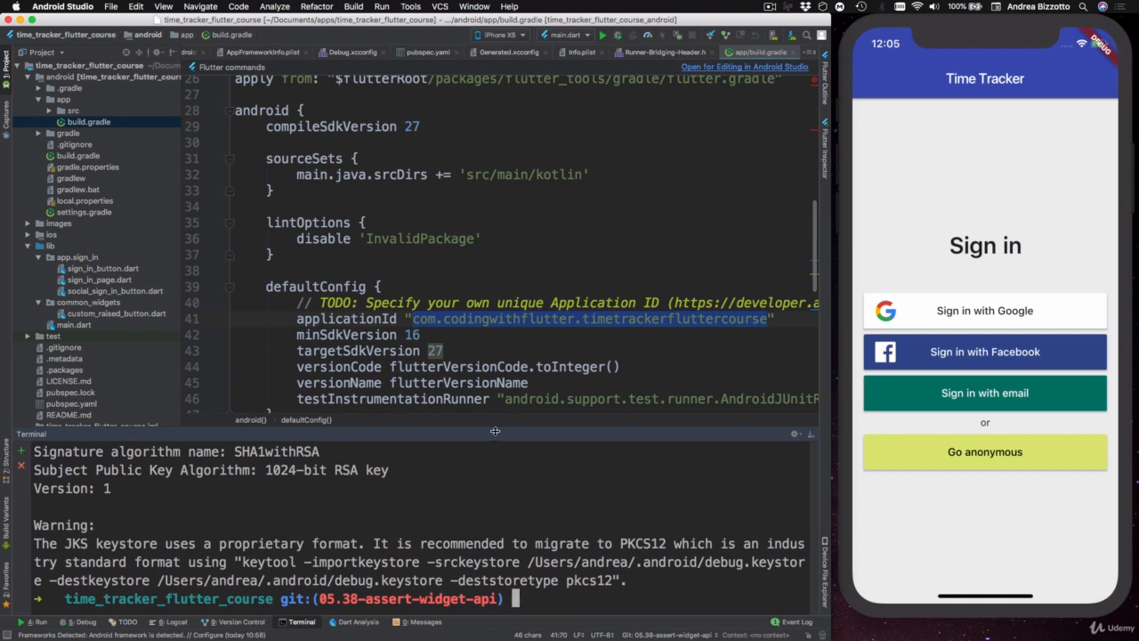
# - Enlarge the terminal area and copy the SHA1 certificate fingerprint from the keytool output
pyautogui.moveTo(495, 431); pyautogui.dragTo(488, 263)
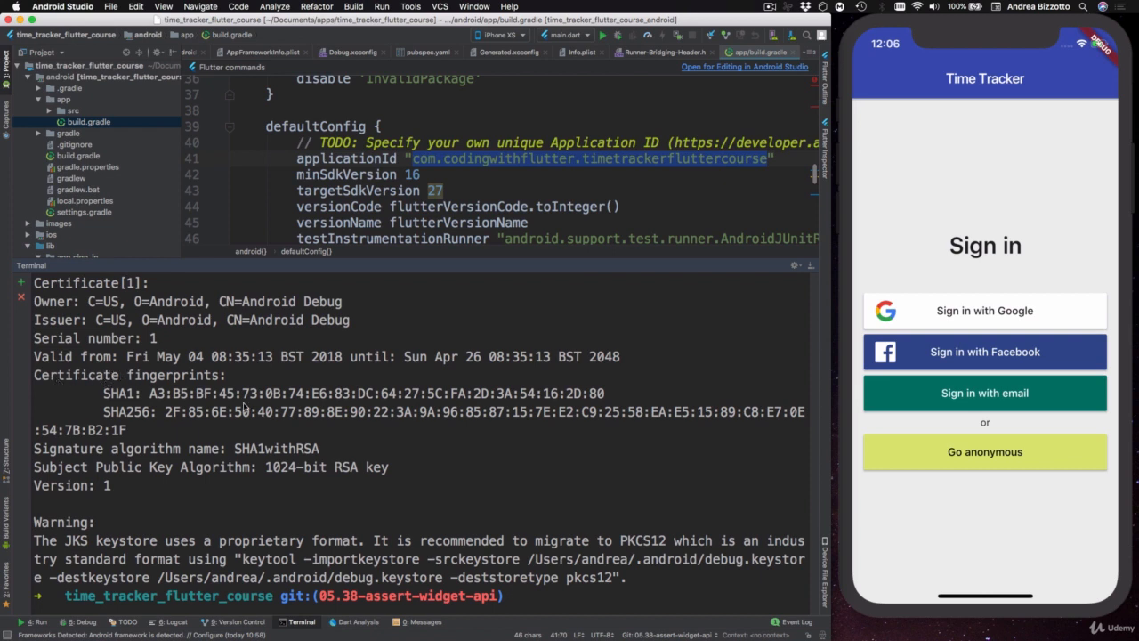
pyautogui.moveTo(150, 394); pyautogui.dragTo(603, 394)
pyautogui.press('super+c')
# - Return to the Firebase console in Firefox and paste the copied fingerprint as the debug signing certificate SHA-1
pyautogui.press('super+Tab')
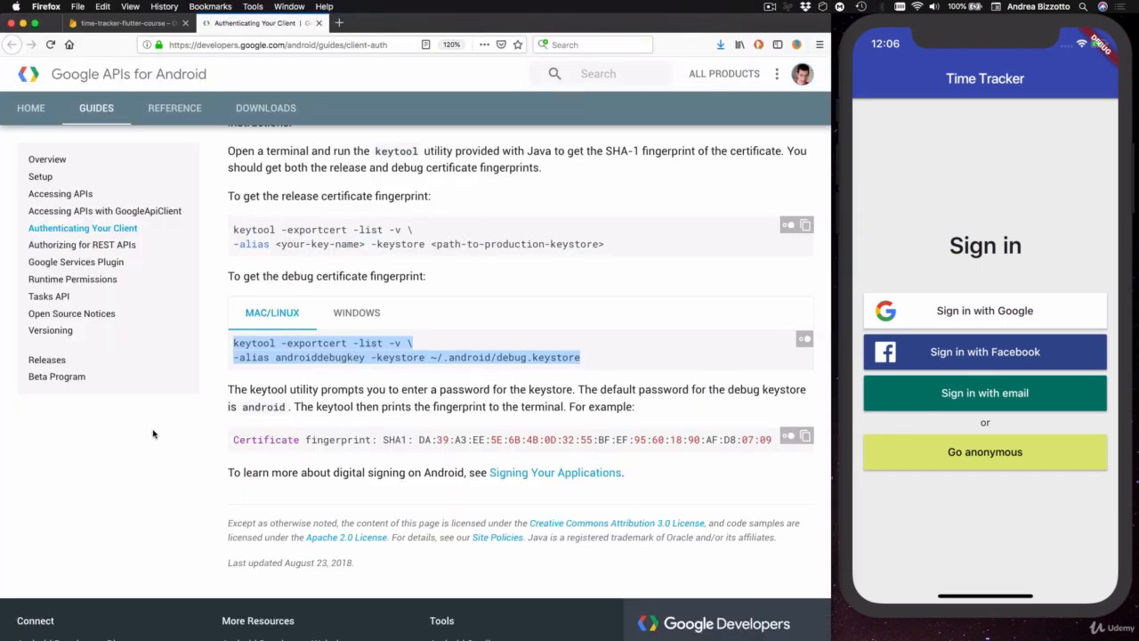
pyautogui.click(133, 23)
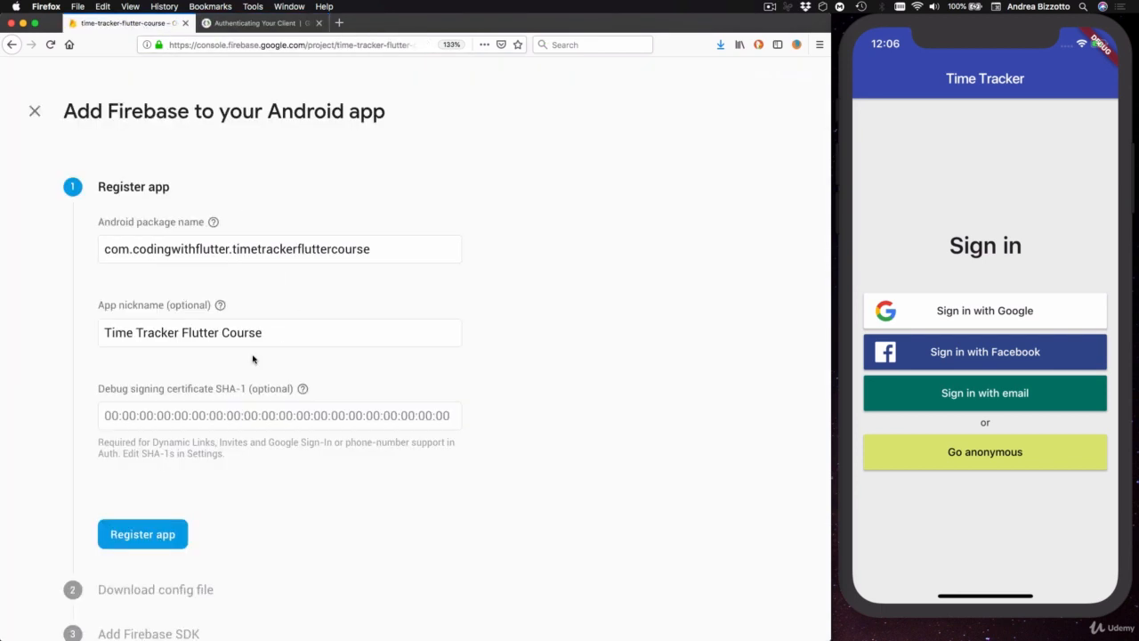
pyautogui.click(186, 416)
pyautogui.press('super+v')
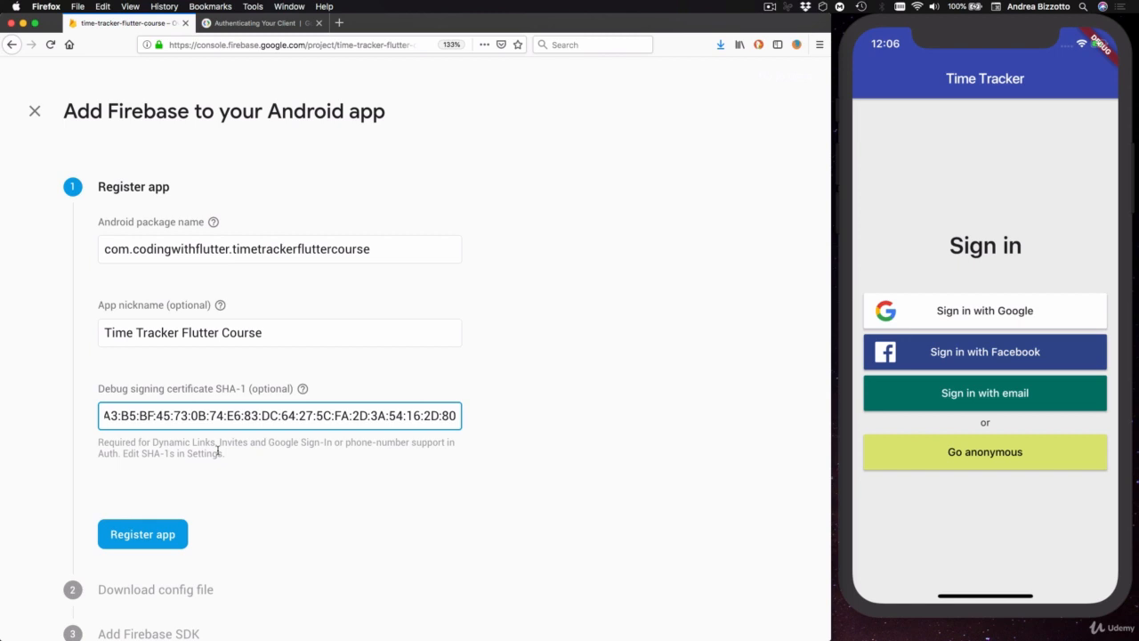
# - Register the Android app with the entered details, and download the google-services.json config file, saving it to disk
pyautogui.click(154, 536)
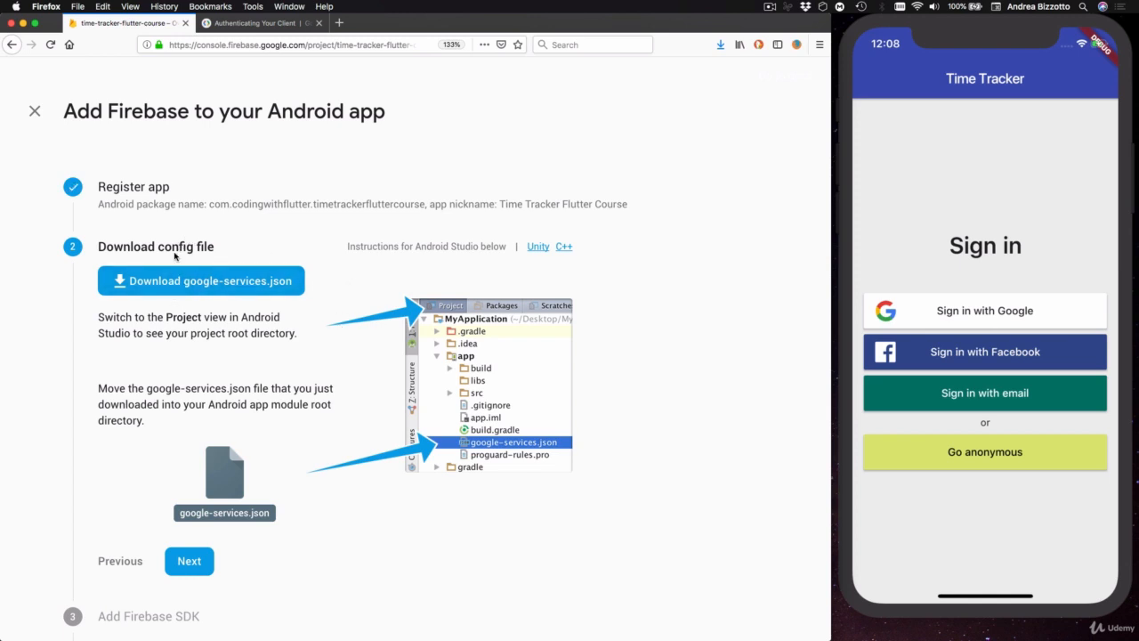
pyautogui.click(201, 284)
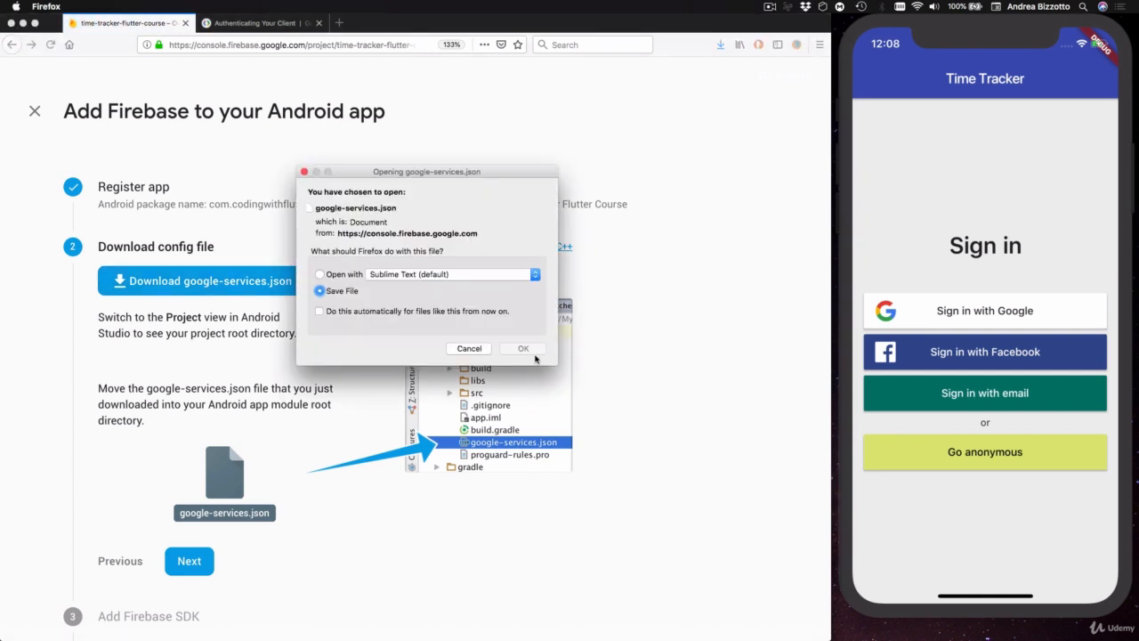
pyautogui.click(525, 347)
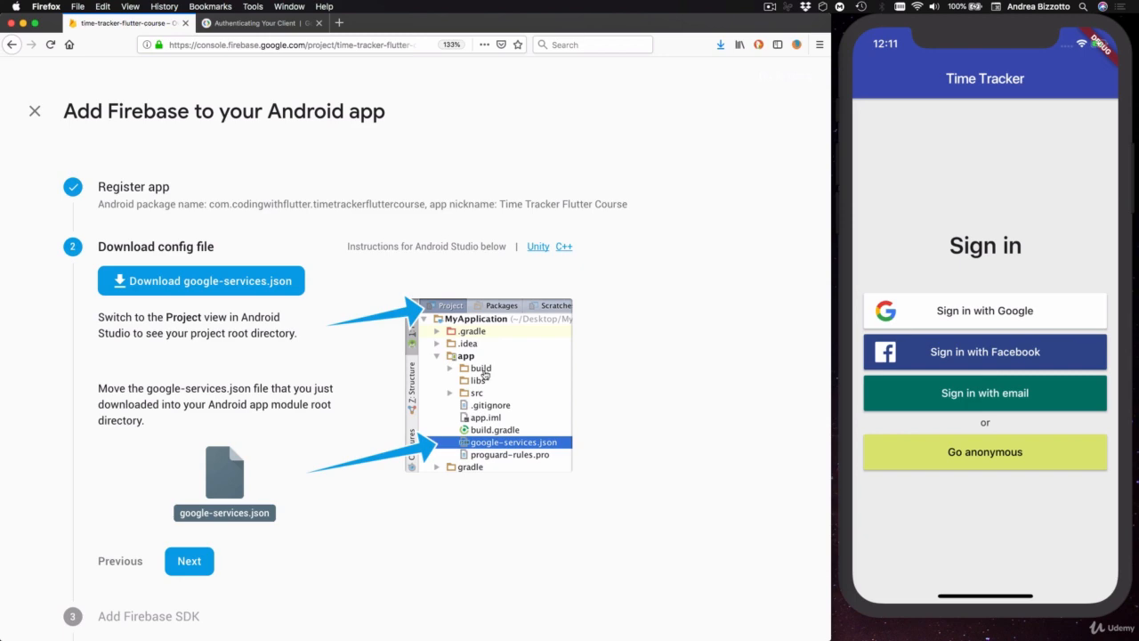
# - Locate google-services.json in Finder's Downloads folder, and shrink Android Studio's terminal area to reach the project's android/app folder
pyautogui.press('super+Tab')
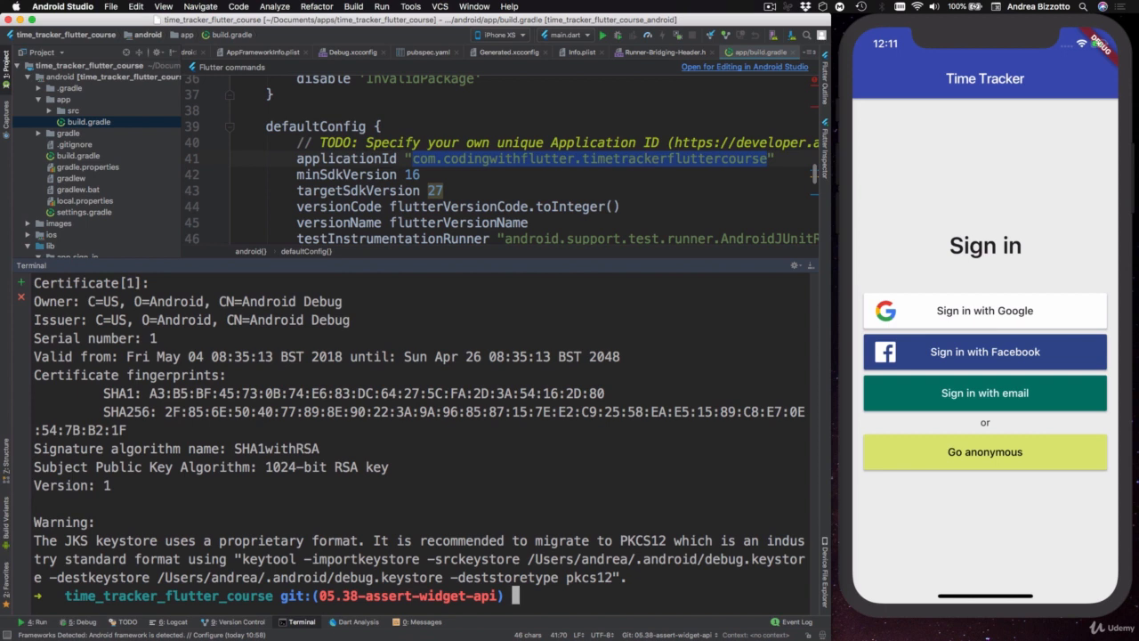
pyautogui.press('super+Tab')
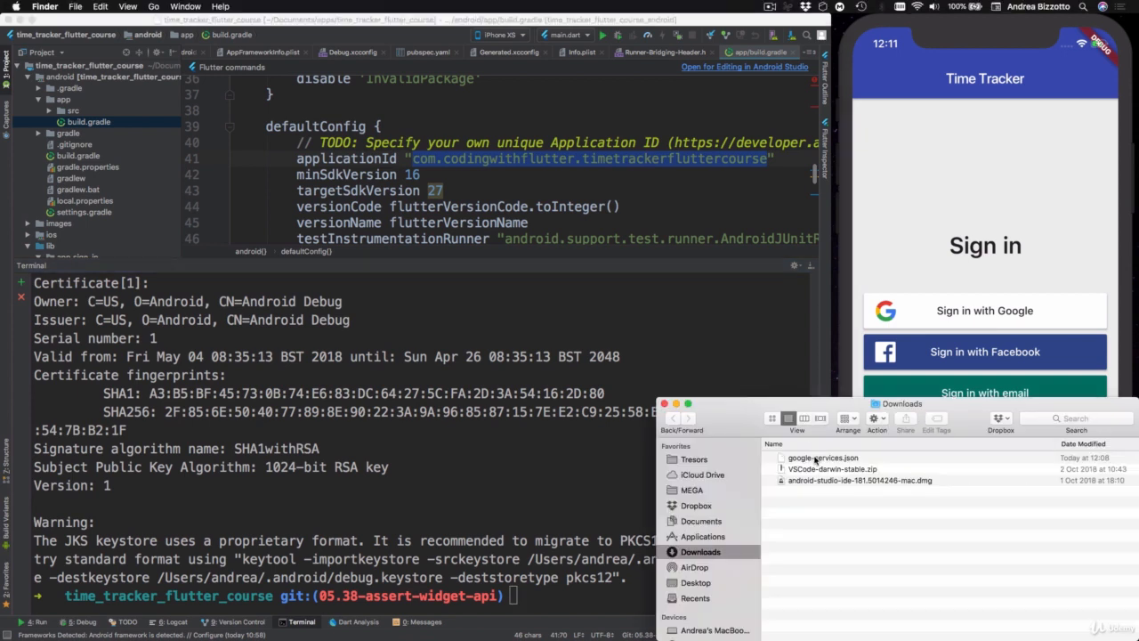
pyautogui.click(815, 459)
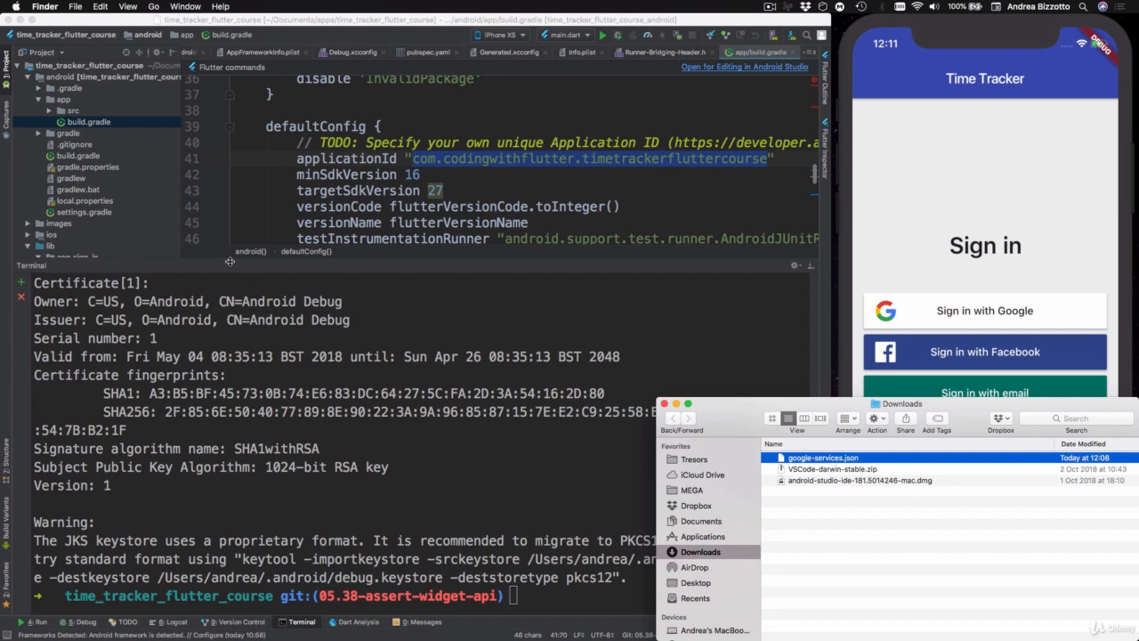
pyautogui.moveTo(229, 262); pyautogui.dragTo(212, 456)
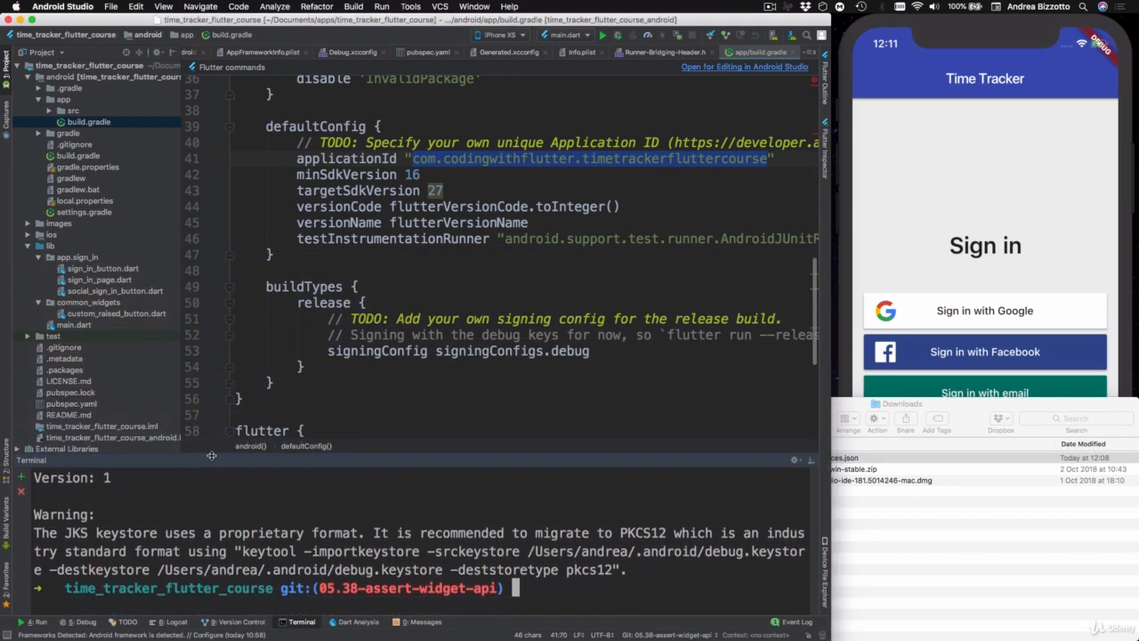
pyautogui.click(65, 78)
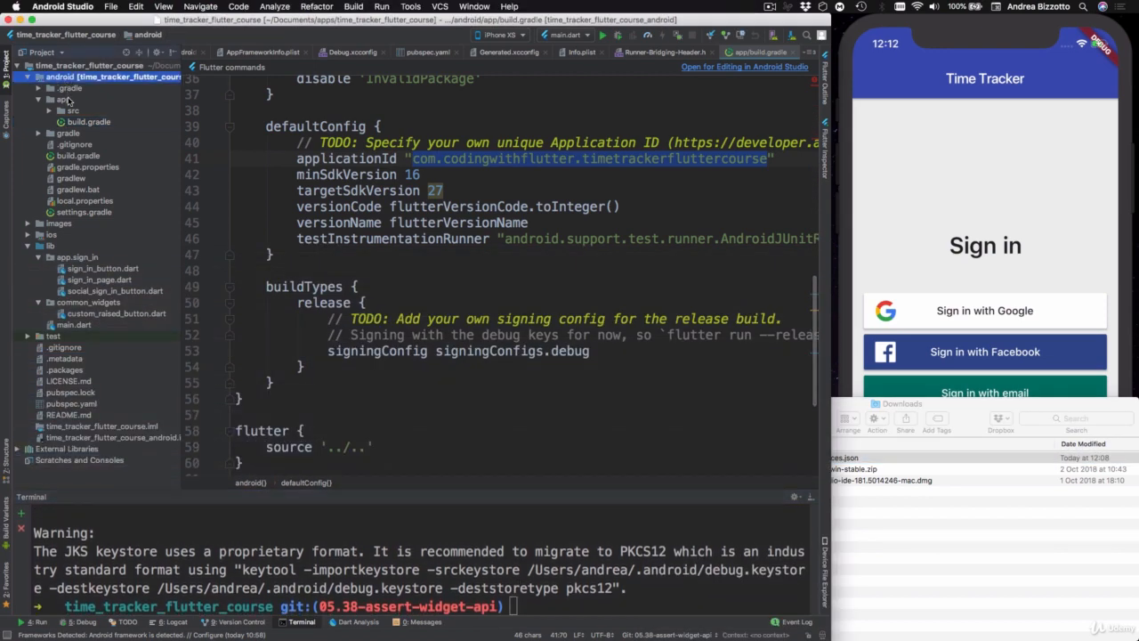
pyautogui.click(69, 100)
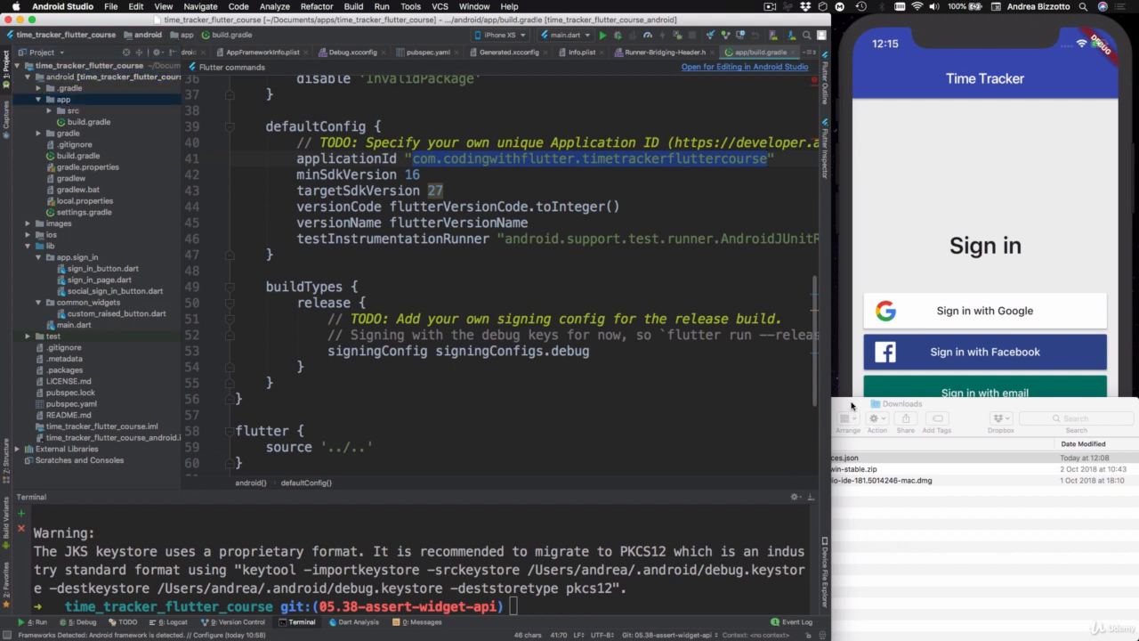
# - Move google-services.json from Finder's Downloads folder into the project's android/app directory in Android Studio, allowing the non-project file to be edited anyway
pyautogui.click(850, 405)
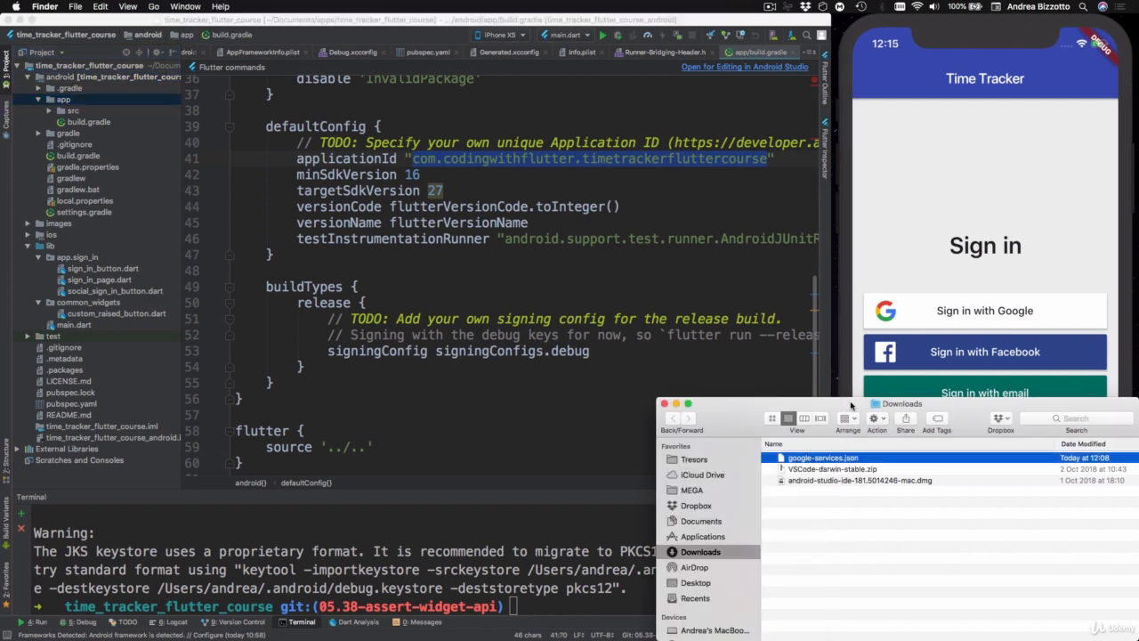
pyautogui.moveTo(819, 459); pyautogui.dragTo(60, 105)
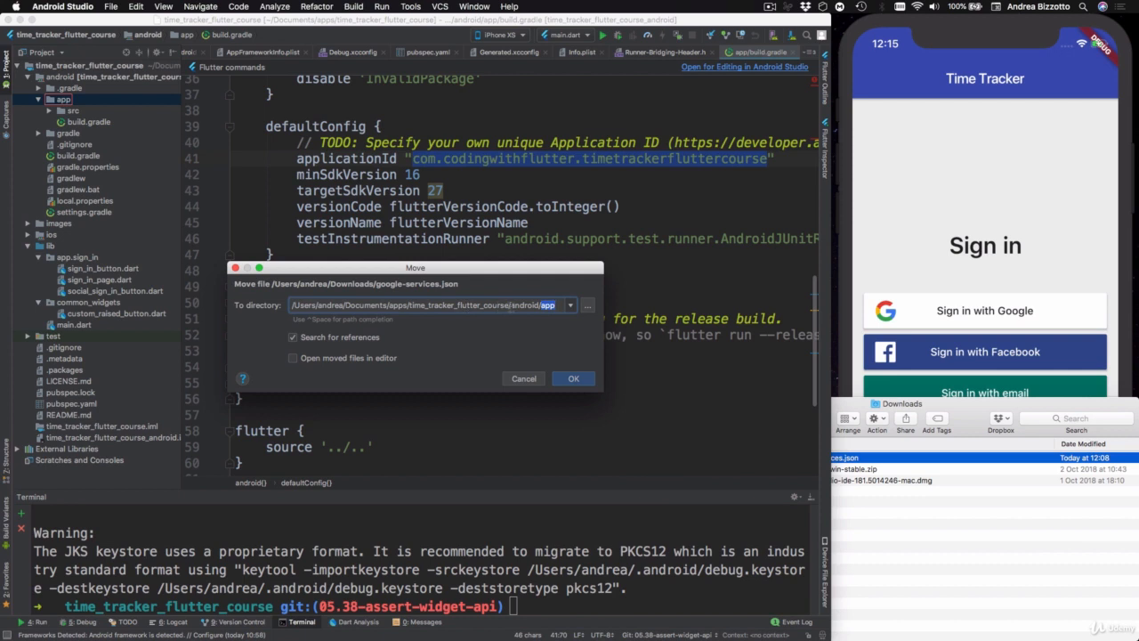
pyautogui.doubleClick(520, 305)
pyautogui.doubleClick(550, 305)
pyautogui.click(574, 378)
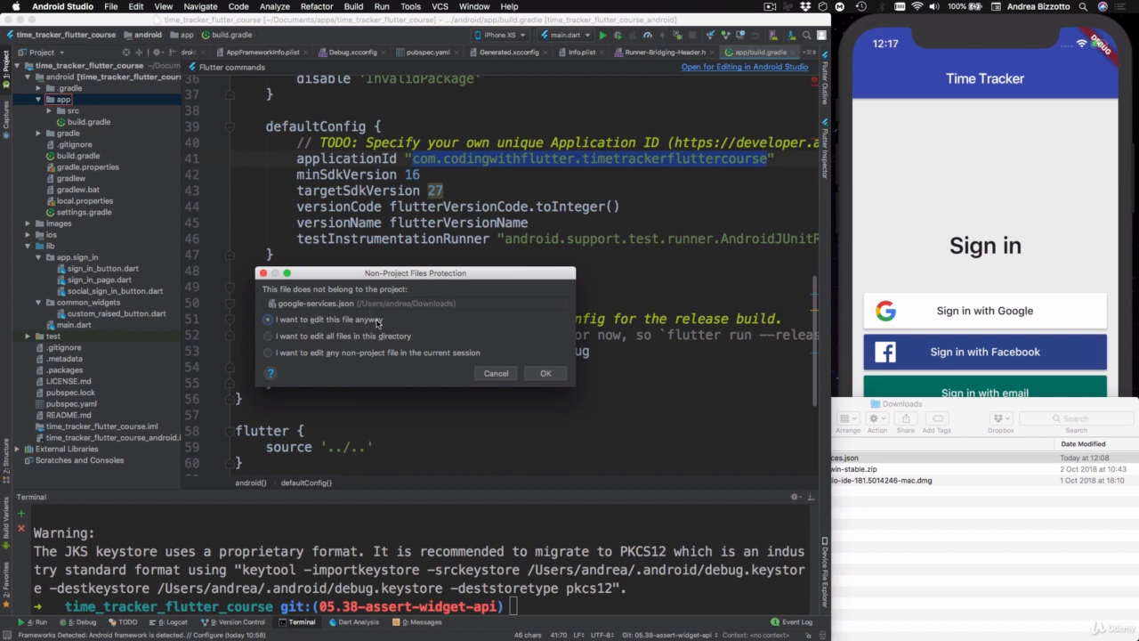
pyautogui.click(538, 375)
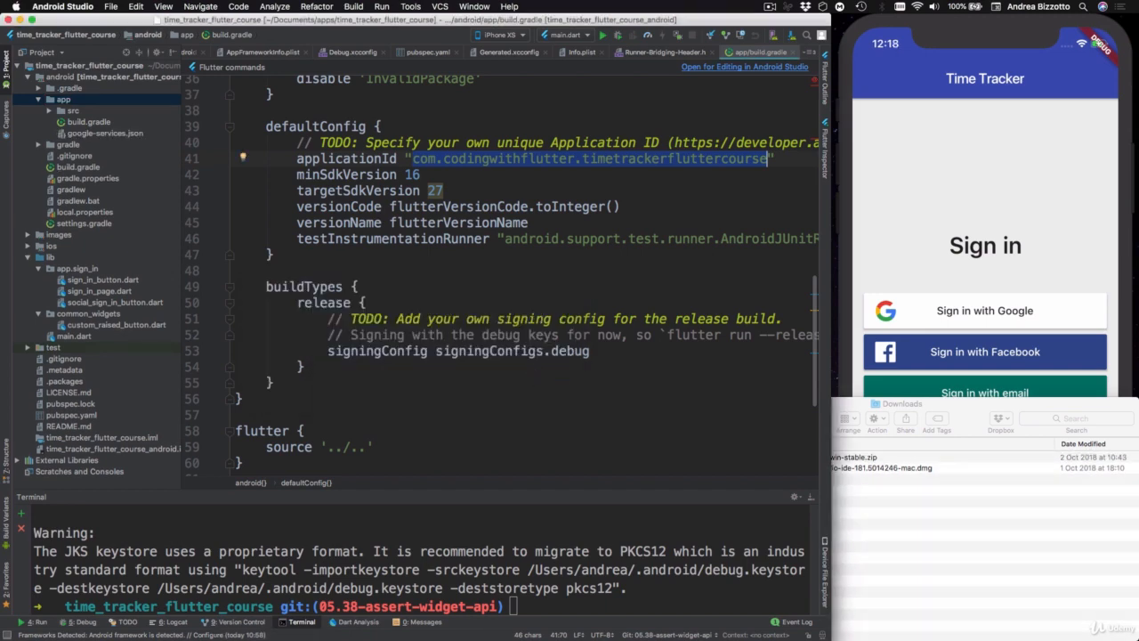
# - Return to the Firebase console in Firefox, continue to Add Firebase SDK, and copy the project-level google-services:4.0.1 classpath line
pyautogui.press('super+Tab')
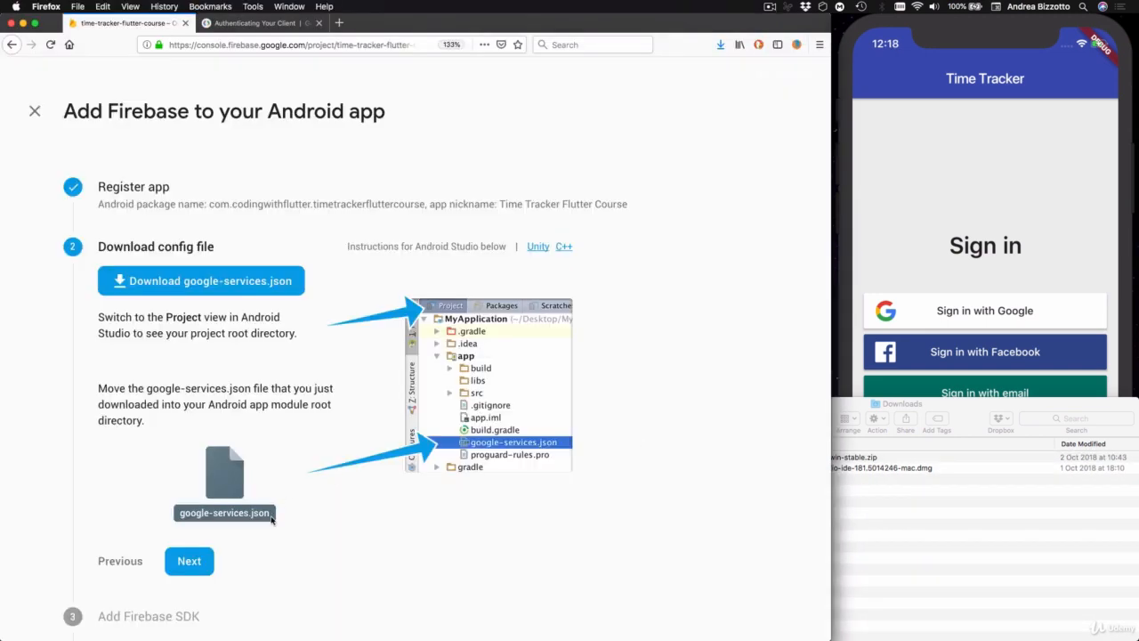
pyautogui.click(196, 562)
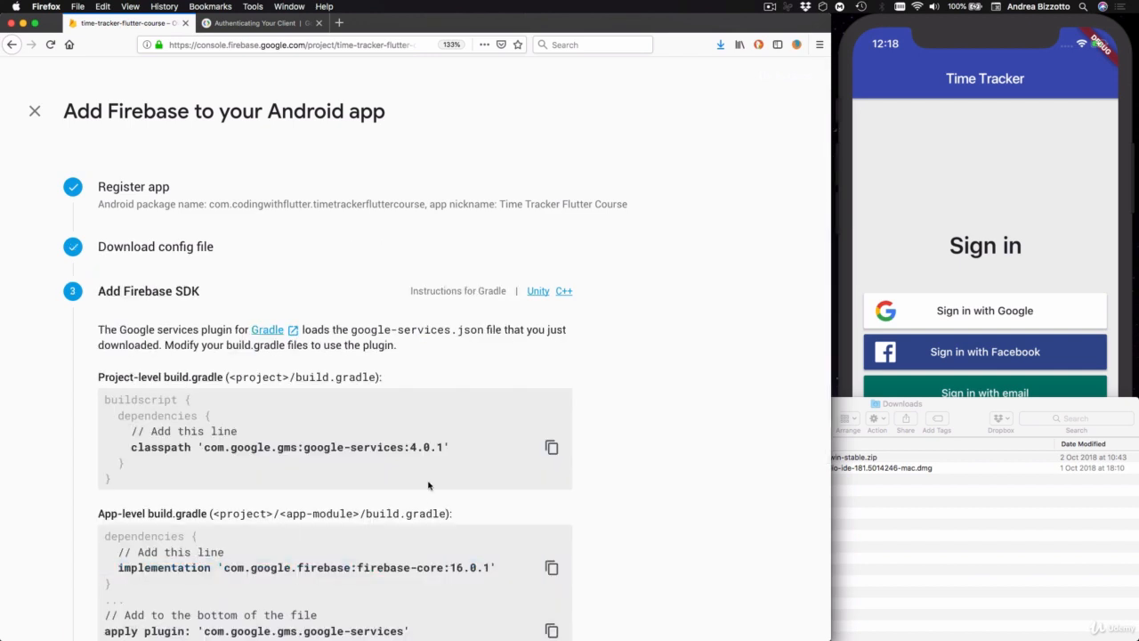
pyautogui.scroll(-2, 430, 483)
pyautogui.scroll(-3, 430, 483)
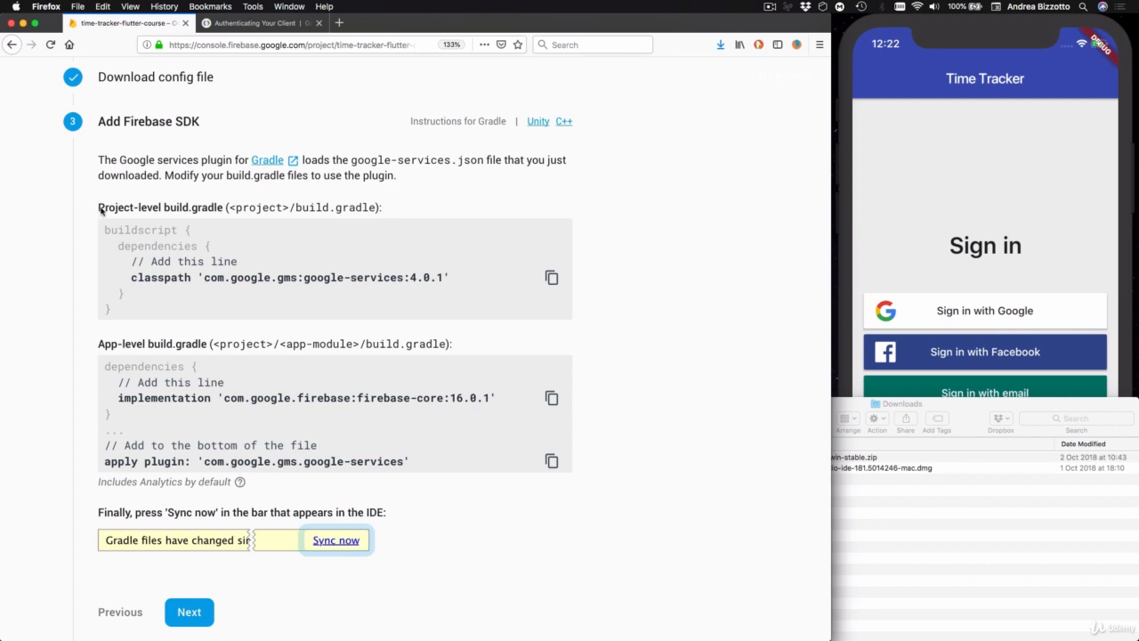
pyautogui.moveTo(99, 207); pyautogui.dragTo(223, 207)
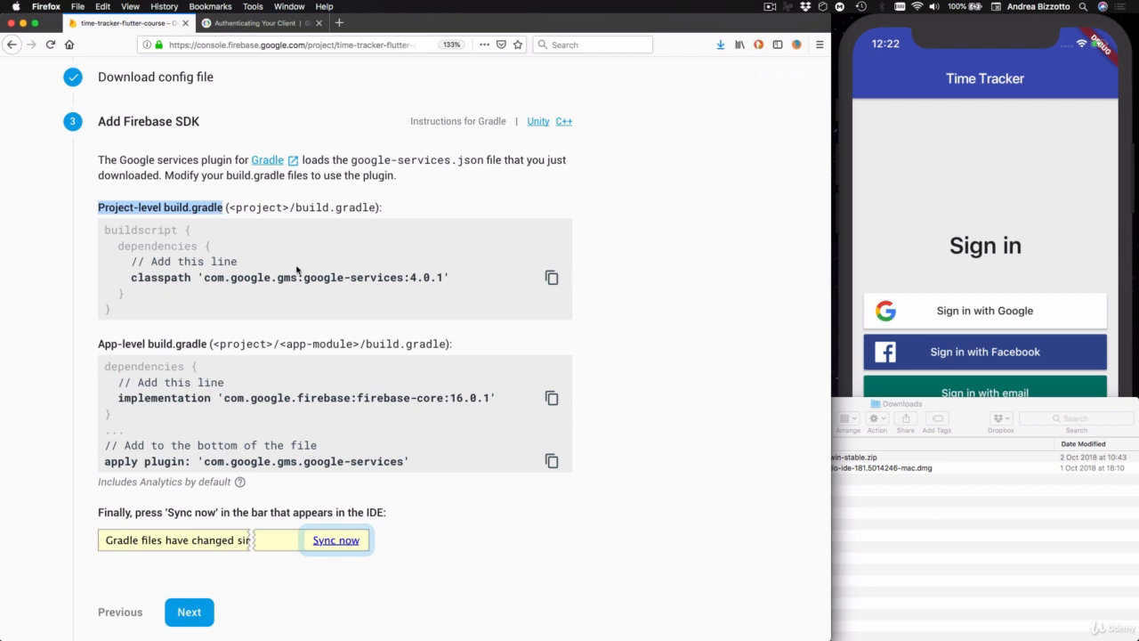
pyautogui.click(552, 279)
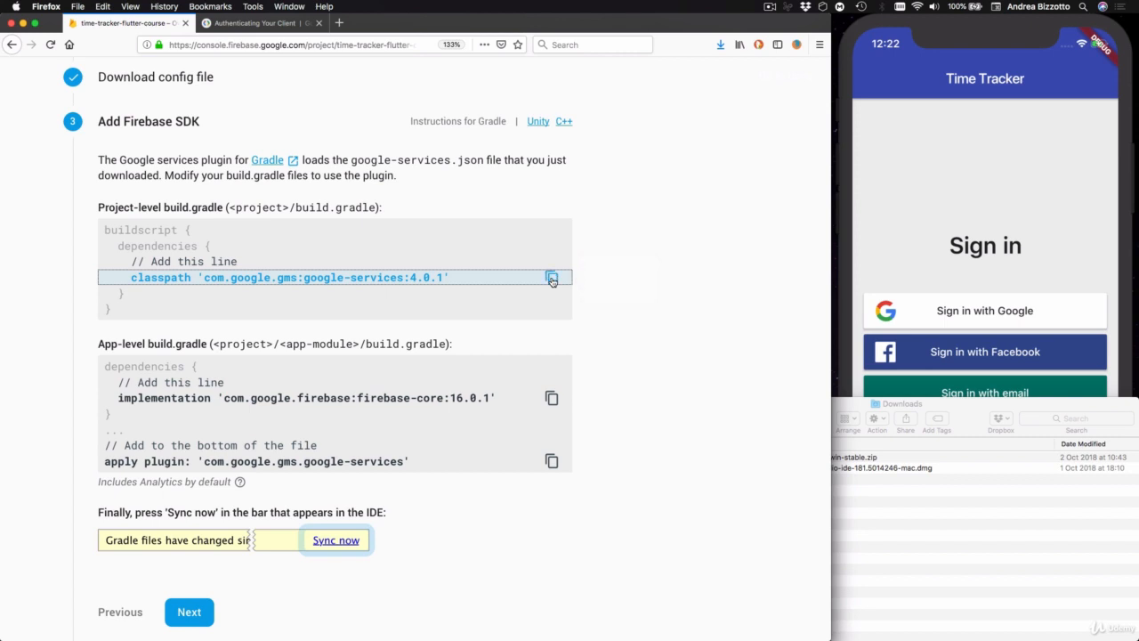
# - In Android Studio, add classpath 'com.google.gms:google-services:4.0.1' below the Android Gradle classpath in the project-level android/build.gradle dependencies
pyautogui.press('super+Tab')
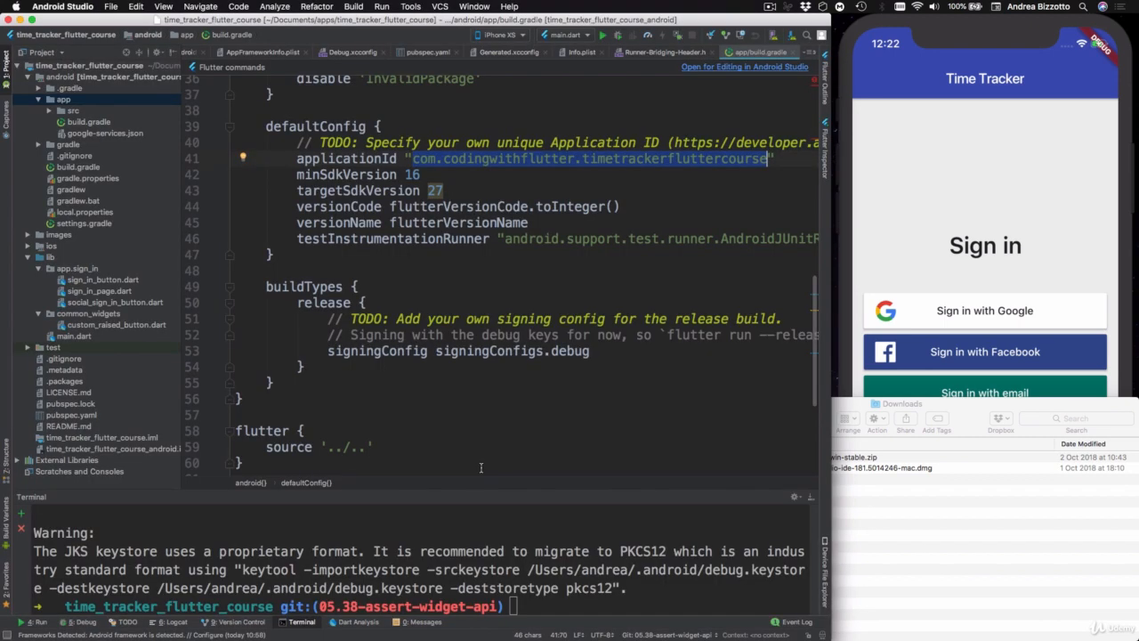
pyautogui.click(64, 79)
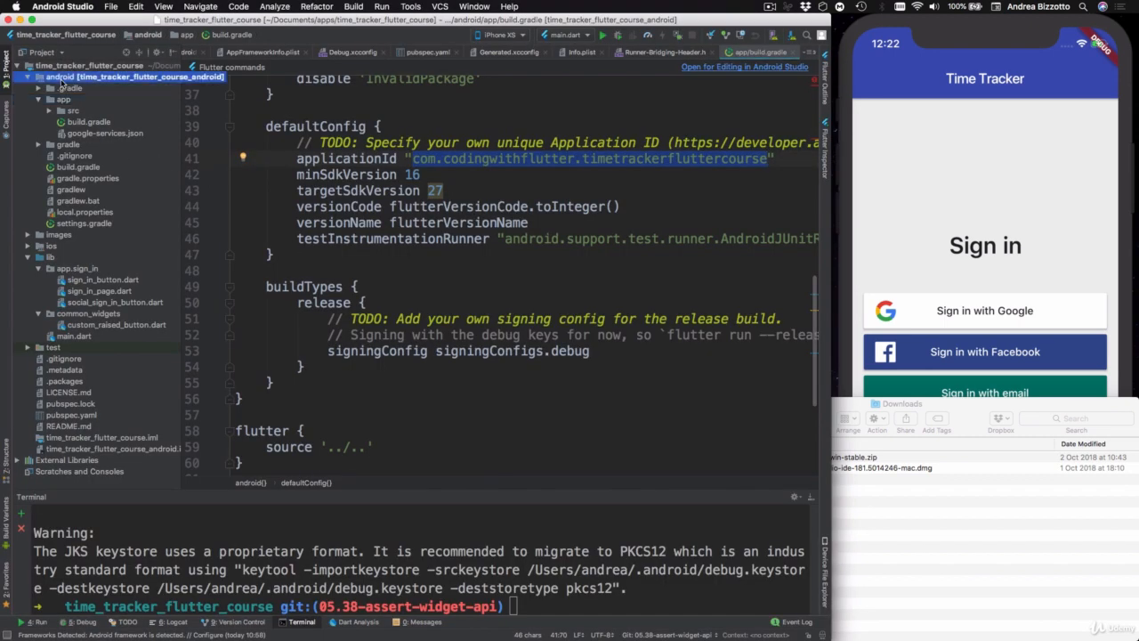
pyautogui.doubleClick(78, 167)
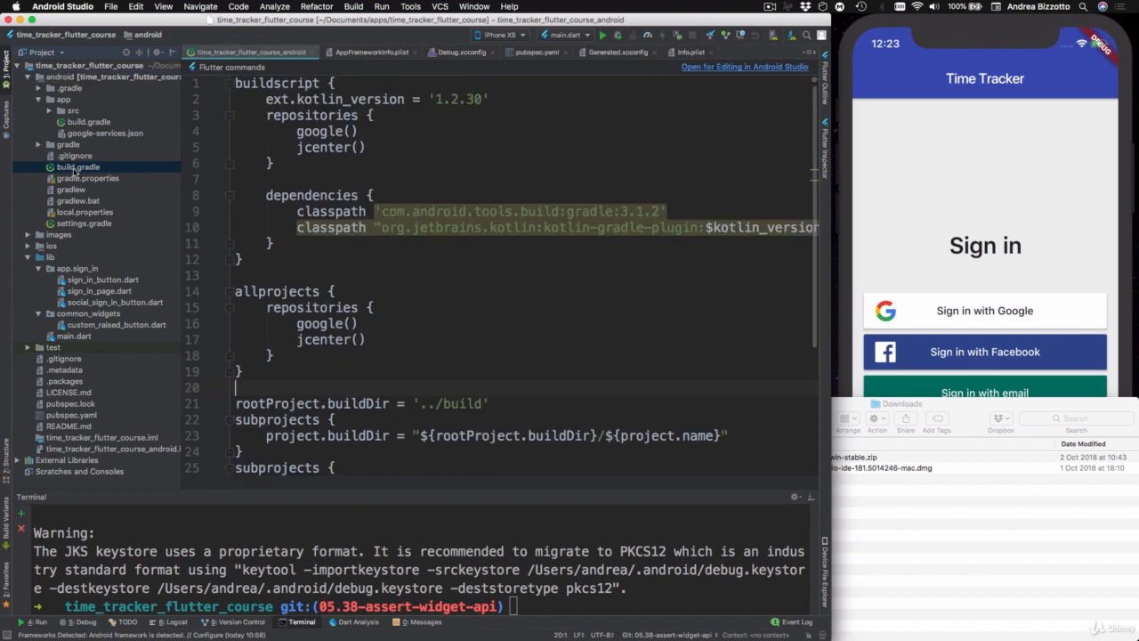
pyautogui.click(80, 171)
pyautogui.moveTo(436, 213)
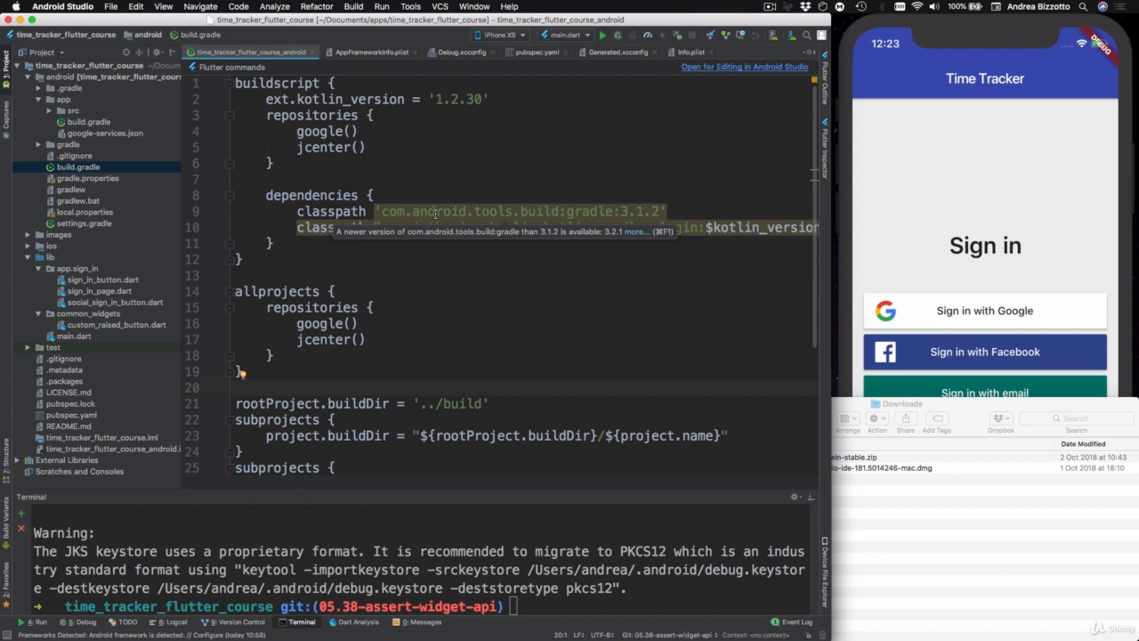
pyautogui.click(684, 211)
pyautogui.press('Return')
pyautogui.press('super+v')
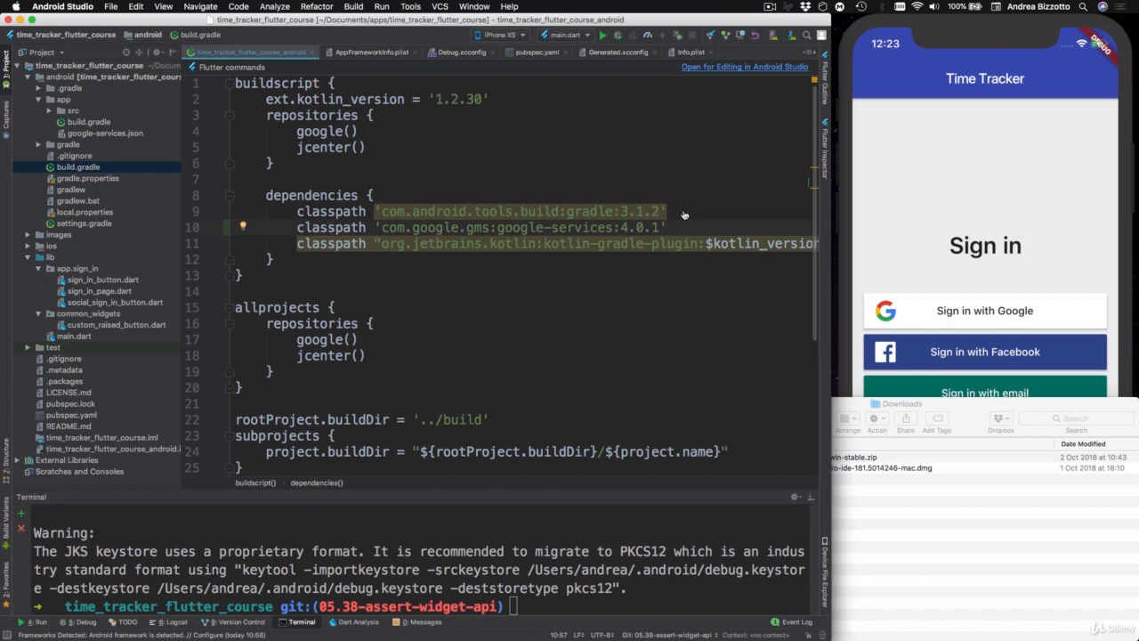
# - Return to the Firebase console in Firefox and copy the app-level line apply plugin: 'com.google.gms.google-services'
pyautogui.press('super+Tab')
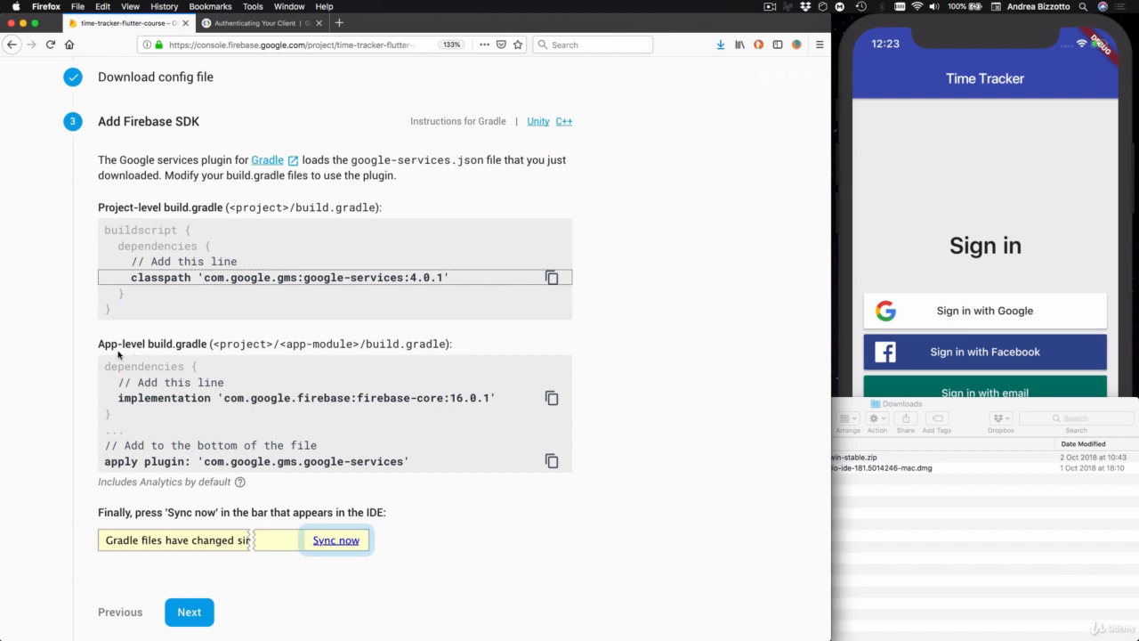
pyautogui.moveTo(100, 345); pyautogui.dragTo(208, 343)
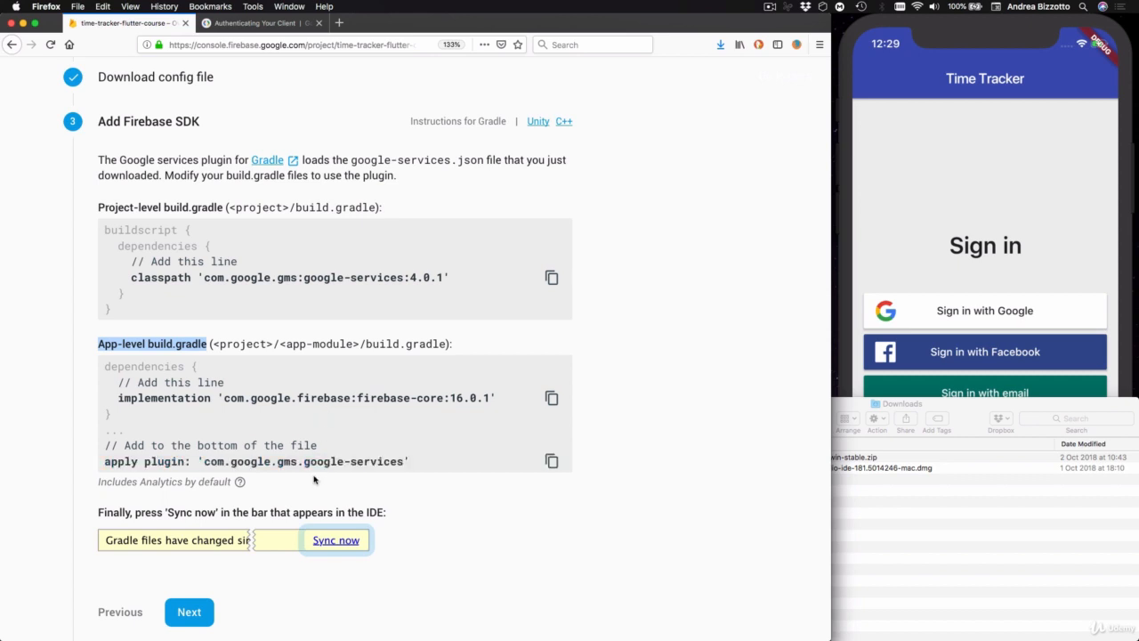
pyautogui.click(275, 466)
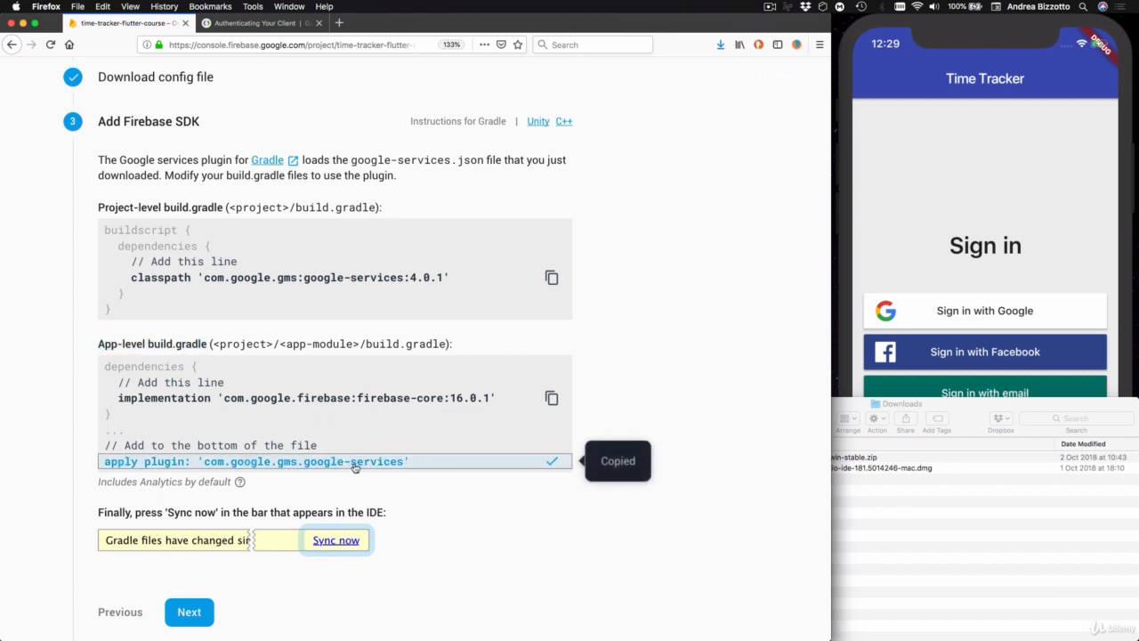
pyautogui.scroll(-1, 353, 468)
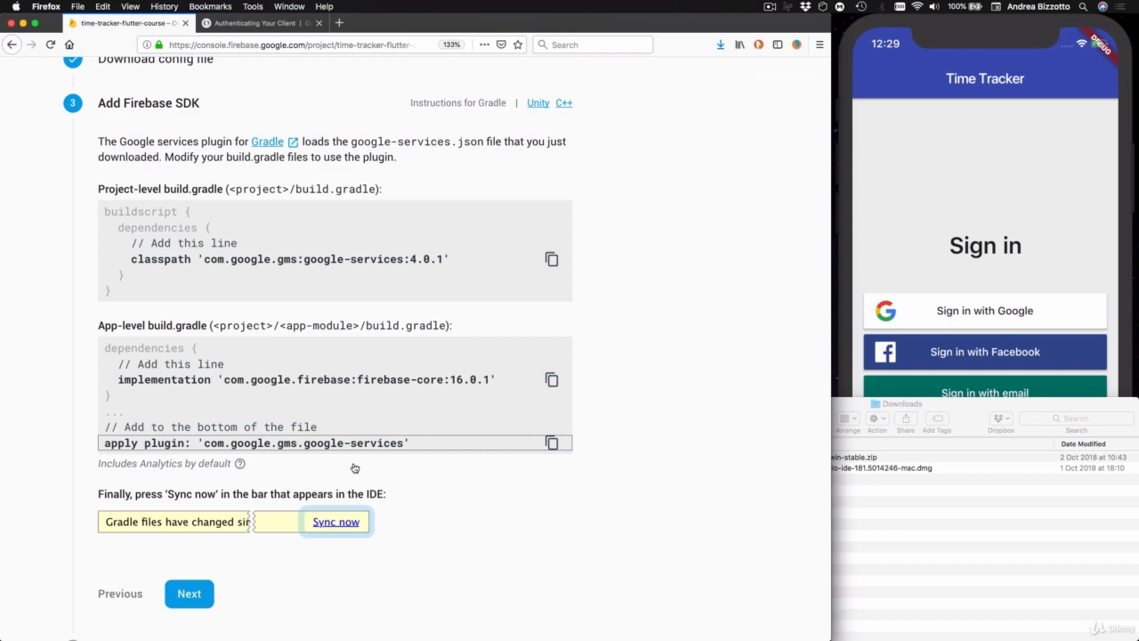
# - In Android Studio, append apply plugin: 'com.google.gms.google-services' at the end of android/app/build.gradle, then return to the Firebase console in Firefox
pyautogui.press('super+Tab')
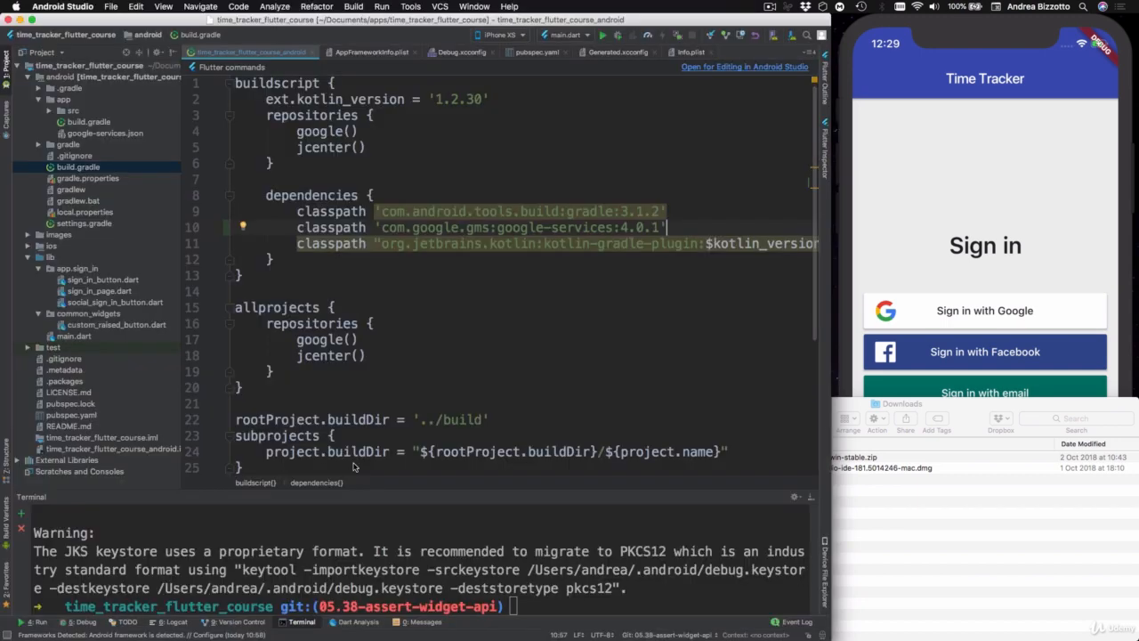
pyautogui.click(74, 100)
pyautogui.doubleClick(89, 122)
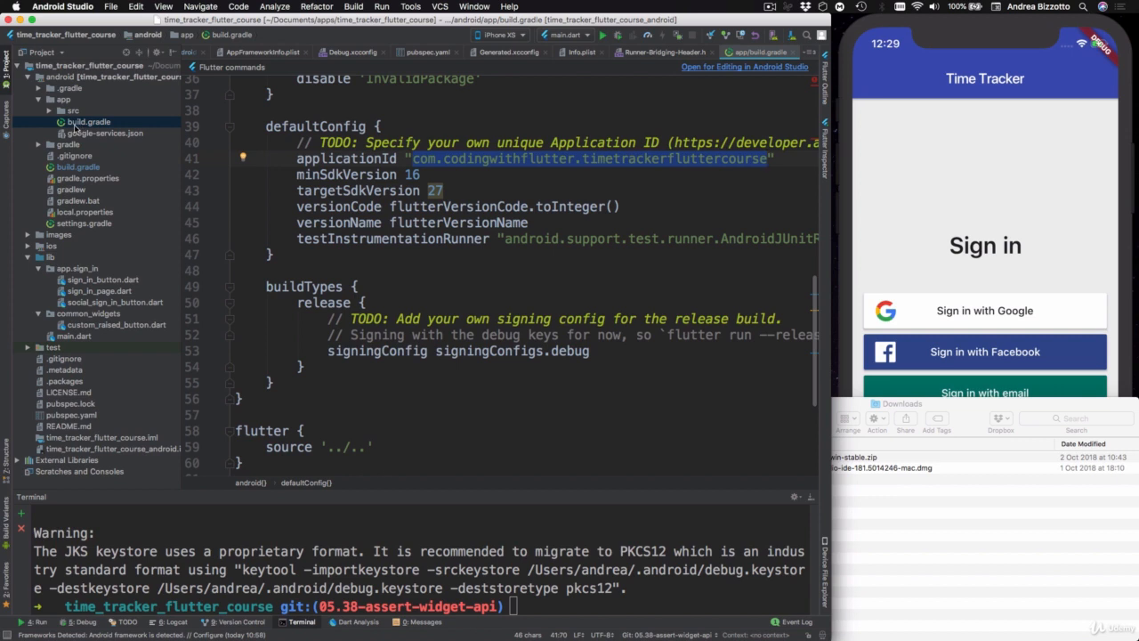
pyautogui.click(63, 101)
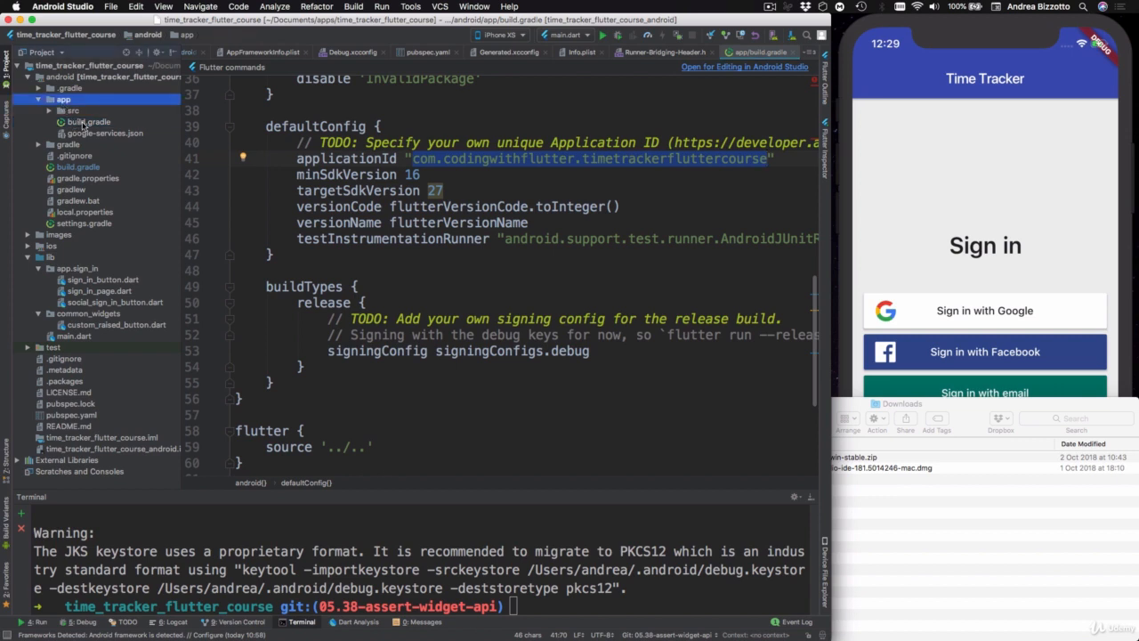
pyautogui.doubleClick(83, 122)
pyautogui.scroll(-5, 423, 303)
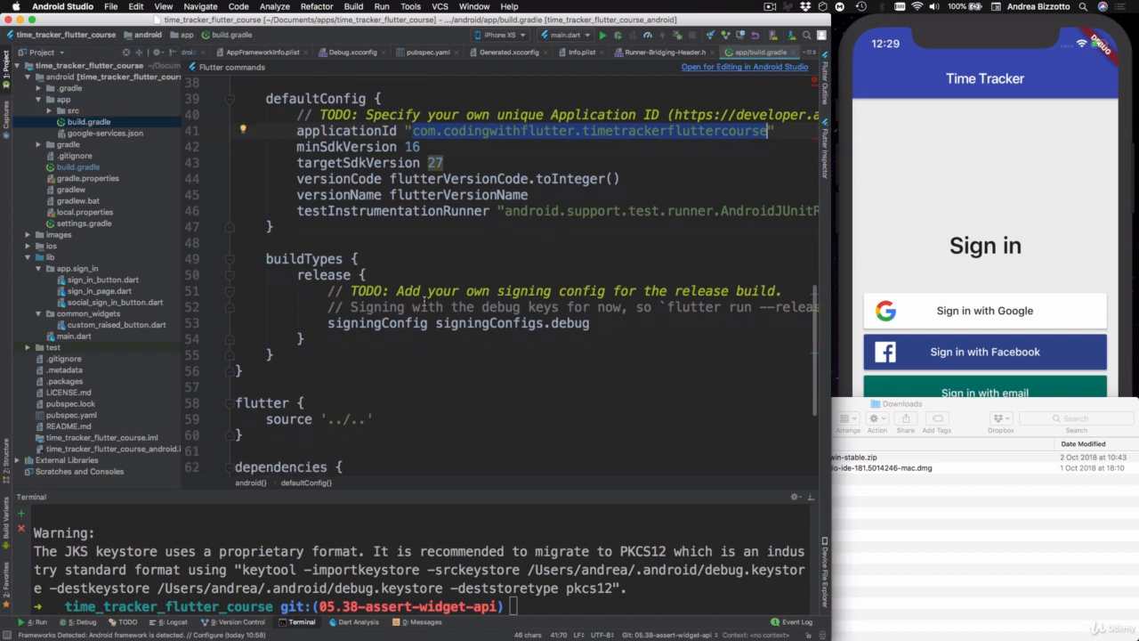
pyautogui.click(383, 389)
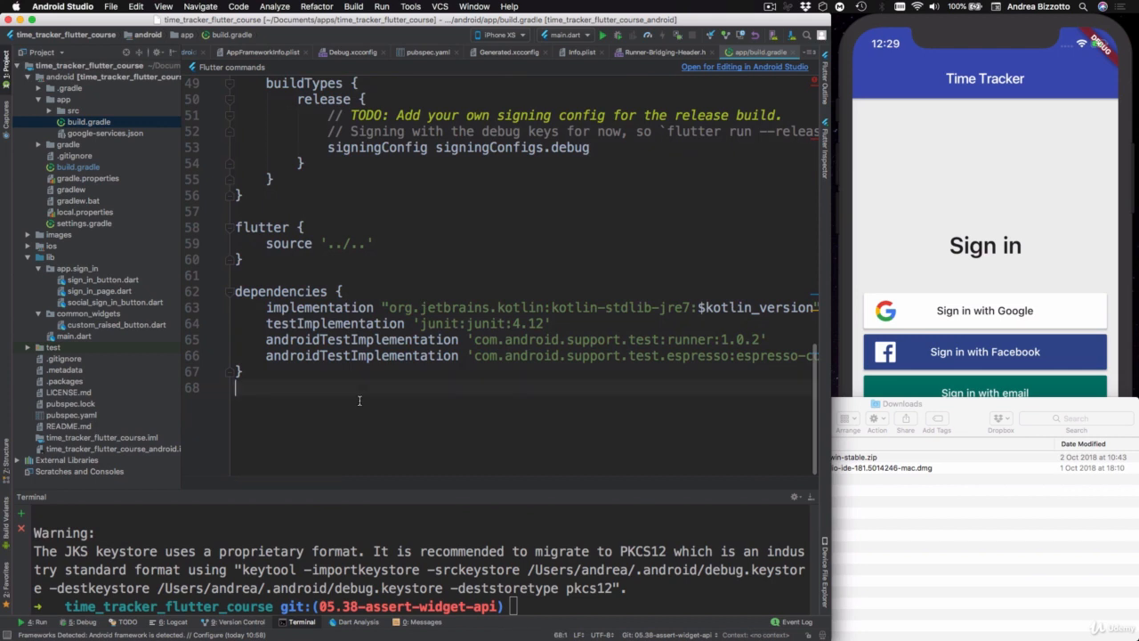
pyautogui.press('Return')
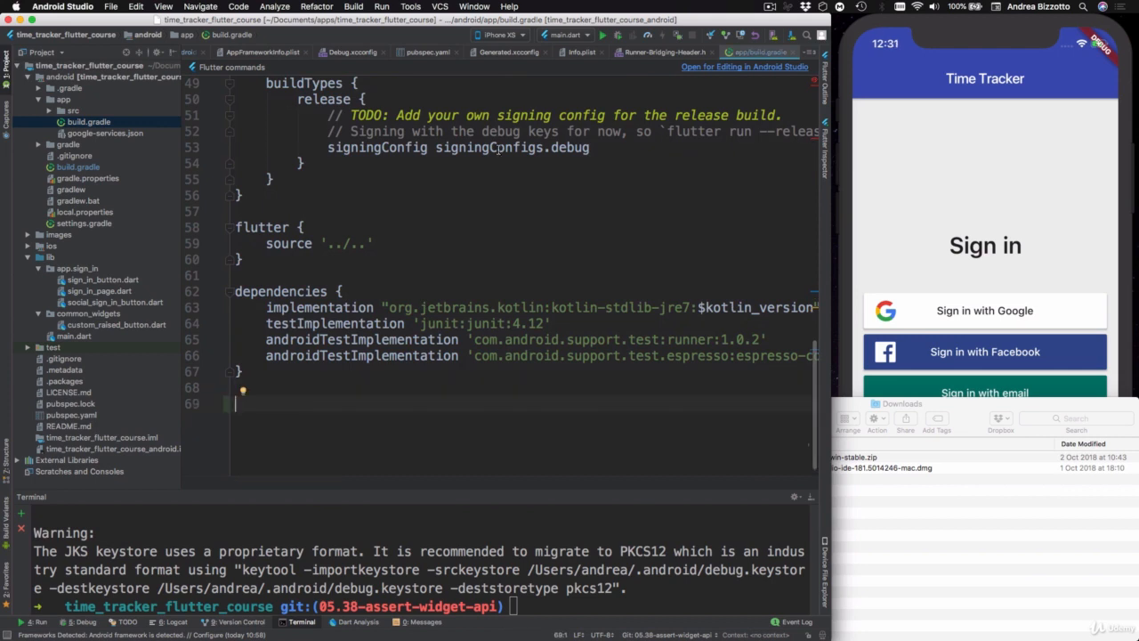
pyautogui.press('cmd+v')
pyautogui.press('Return')
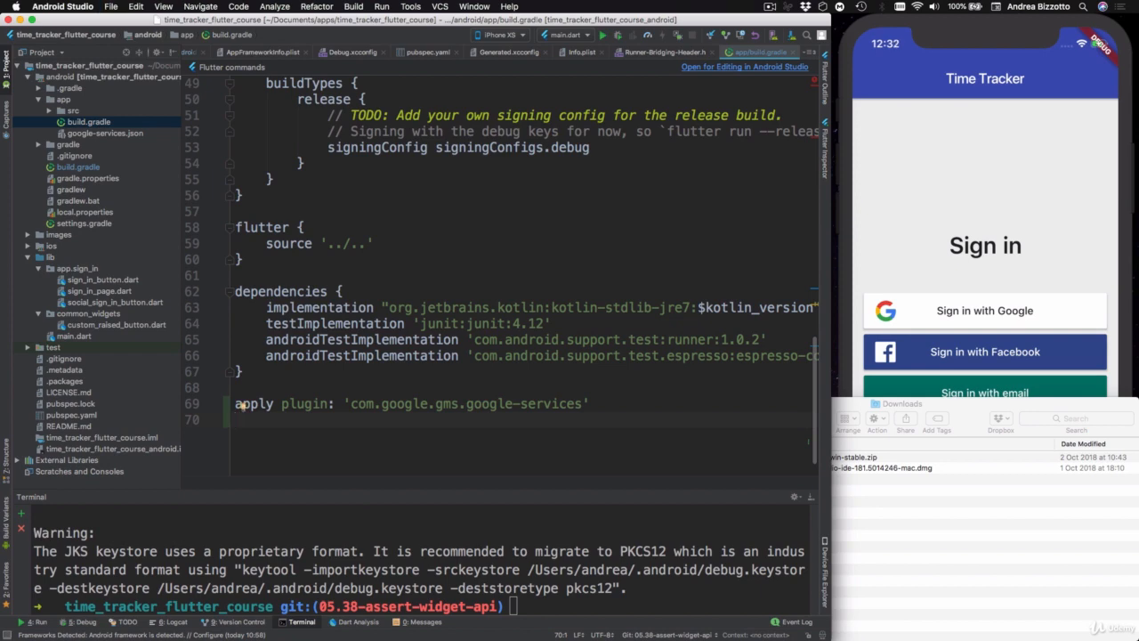
pyautogui.press('super+Tab')
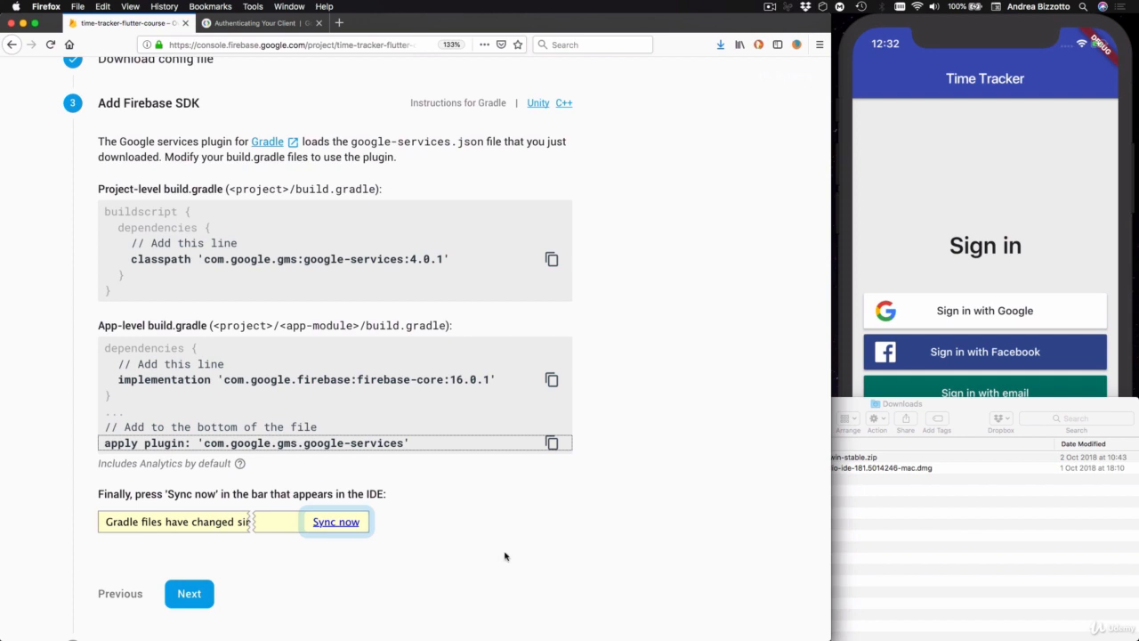
# - In Android Studio, open the android module for editing as its own project to sync Gradle, and permanently dismiss this project's Gradle plugin update reminder
pyautogui.moveTo(135, 494); pyautogui.dragTo(251, 494)
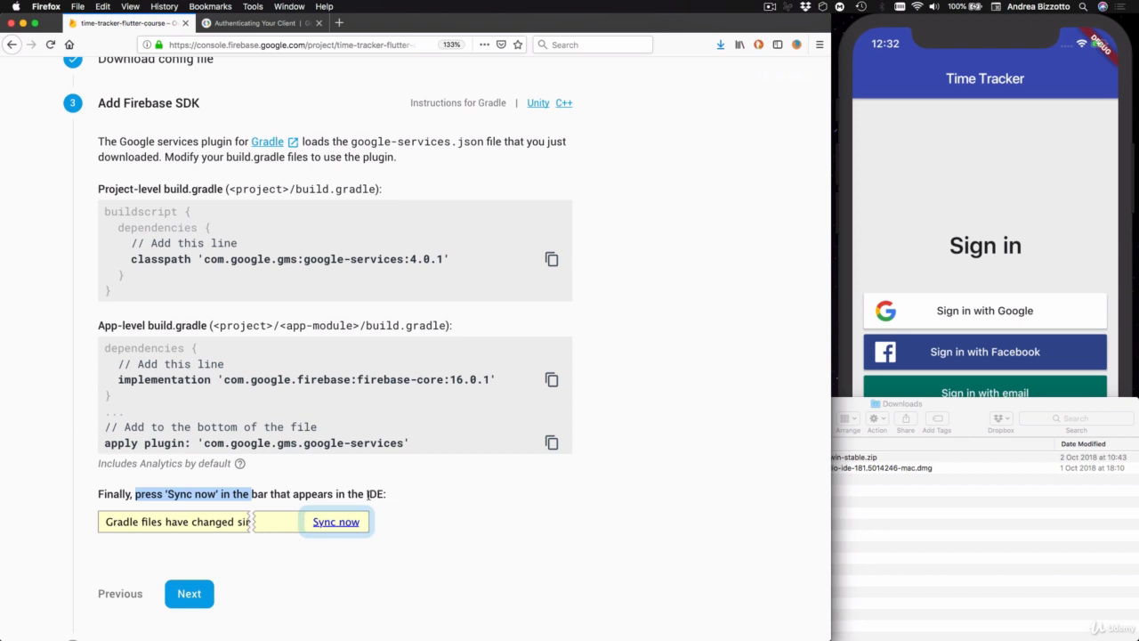
pyautogui.press('super+Tab')
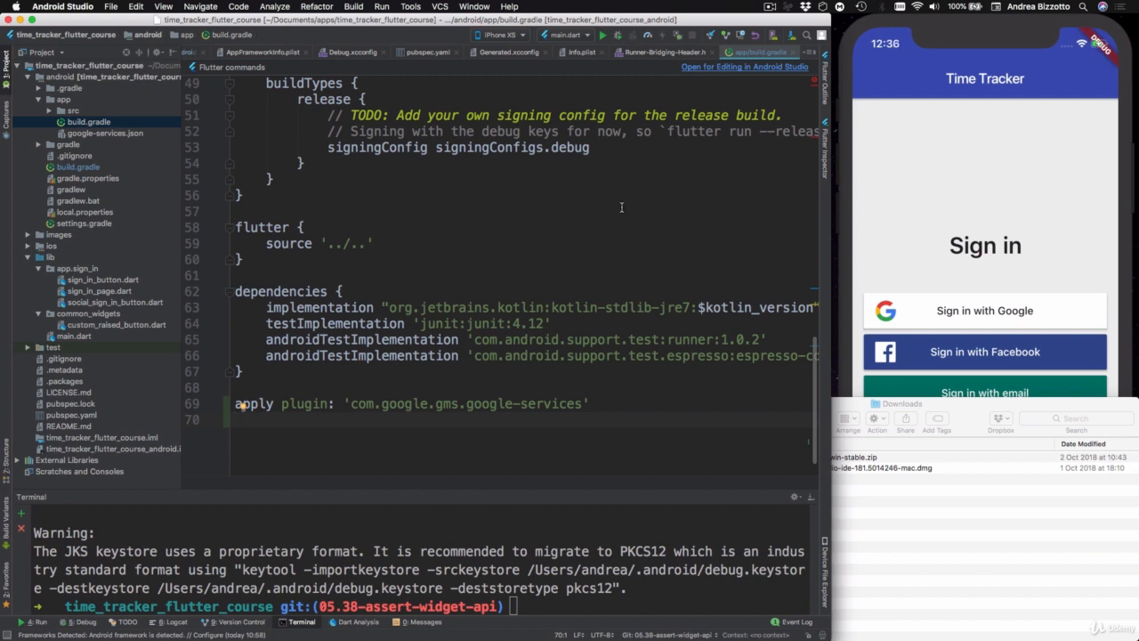
pyautogui.click(746, 69)
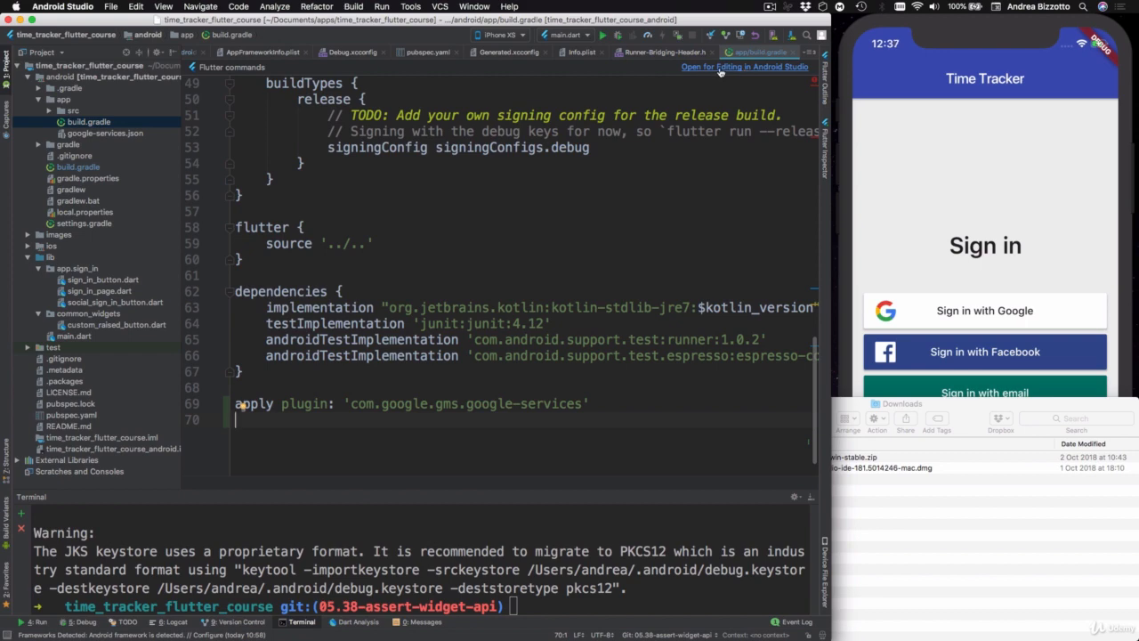
pyautogui.click(721, 71)
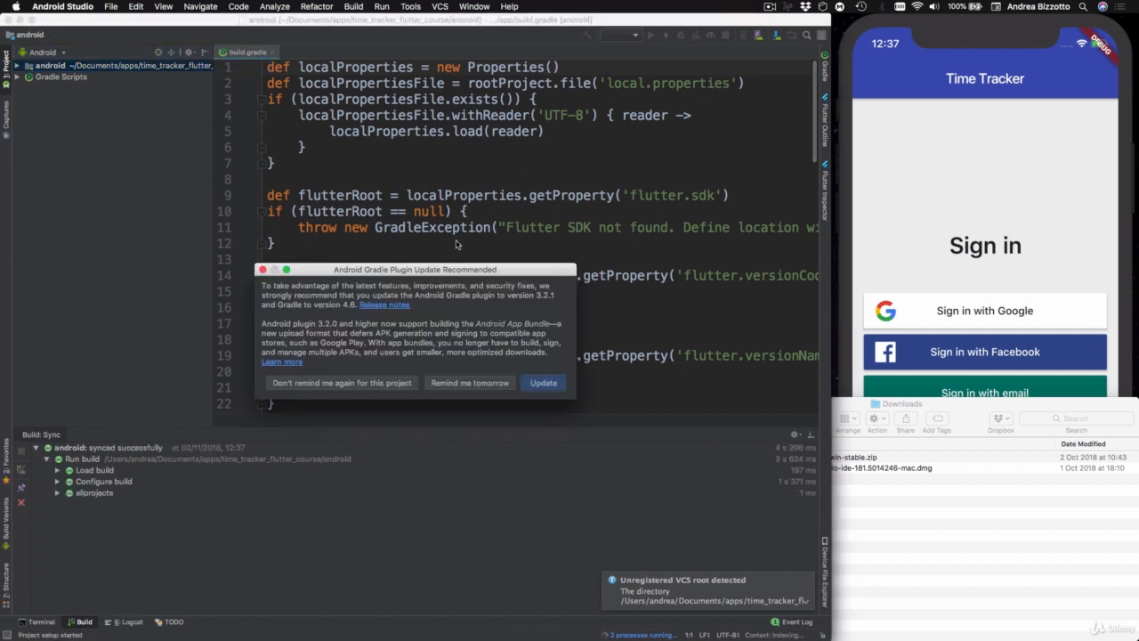
pyautogui.moveTo(457, 271); pyautogui.dragTo(492, 217)
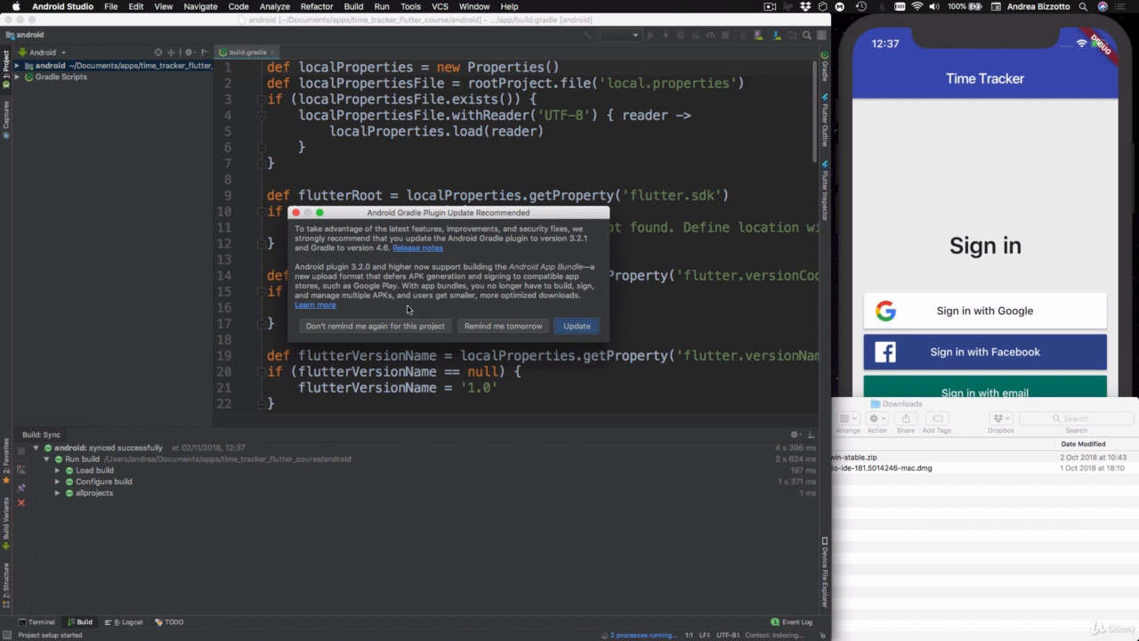
pyautogui.click(402, 328)
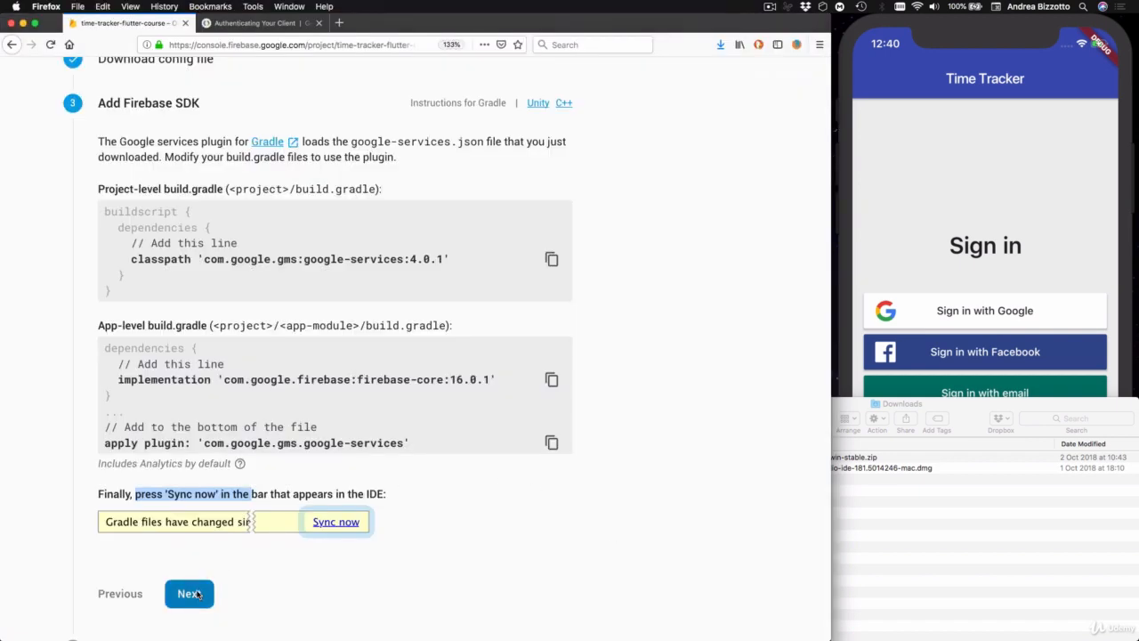
# - In the Firebase console in Firefox, complete the Add Firebase SDK stage and skip verifying the installation to reach the project overview
pyautogui.click(189, 593)
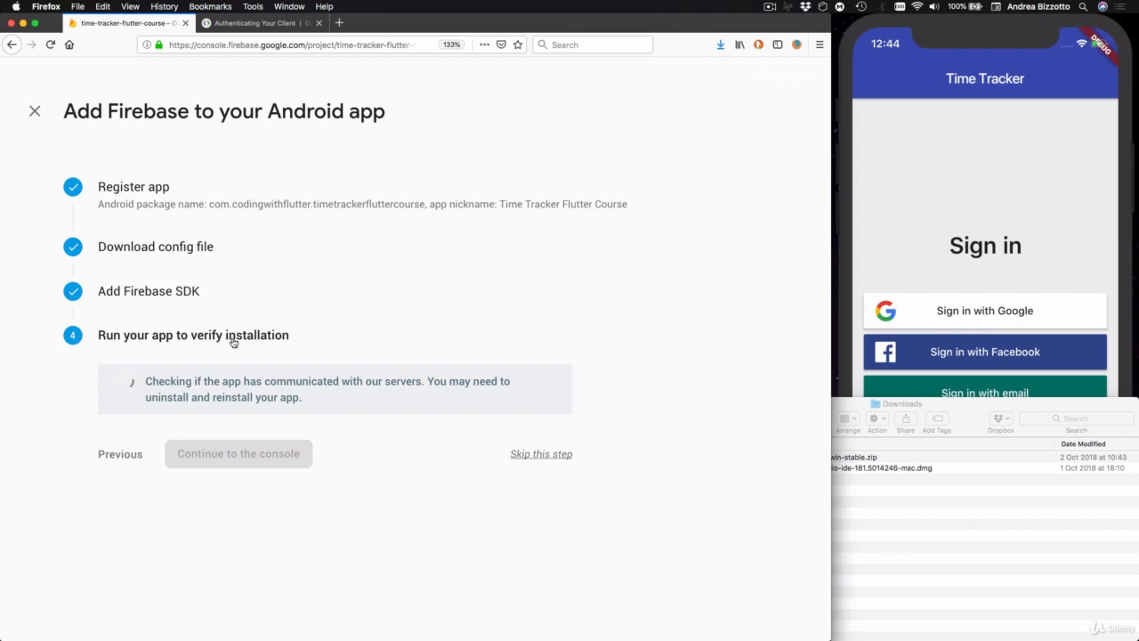
pyautogui.click(537, 455)
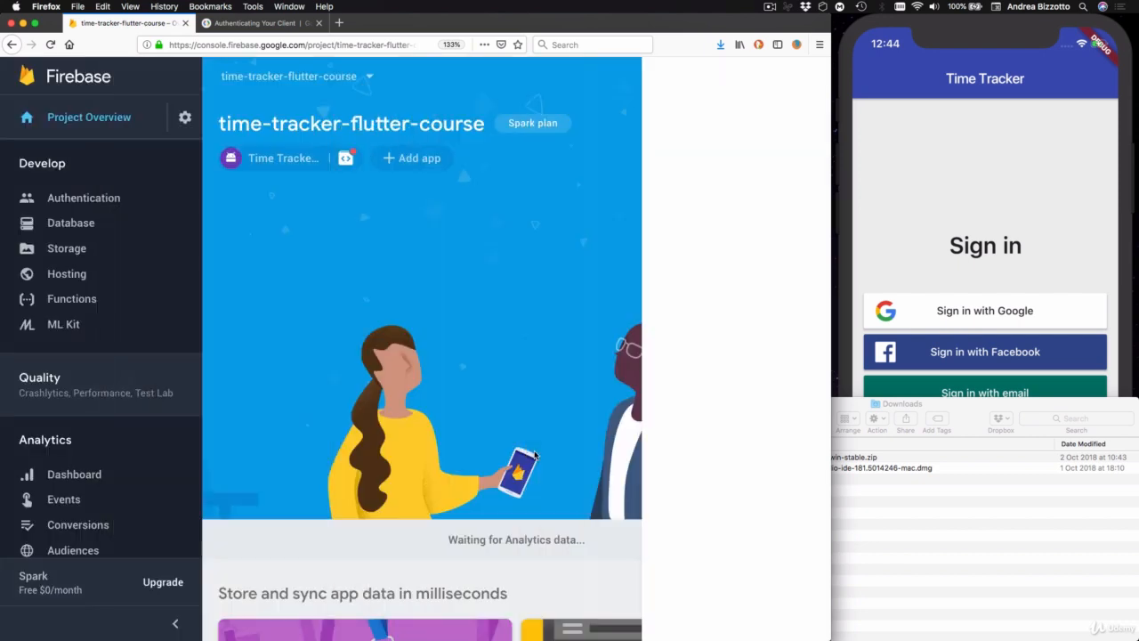